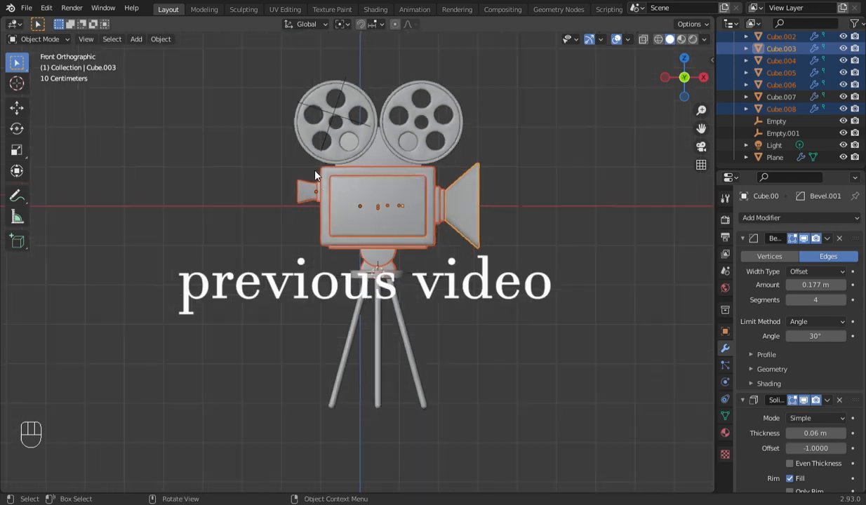
Add both film reels and their remaining parts to the selection of camera body objects, leaving the tripod unselected.
left_click_drag(285, 111, 431, 178, "shift")
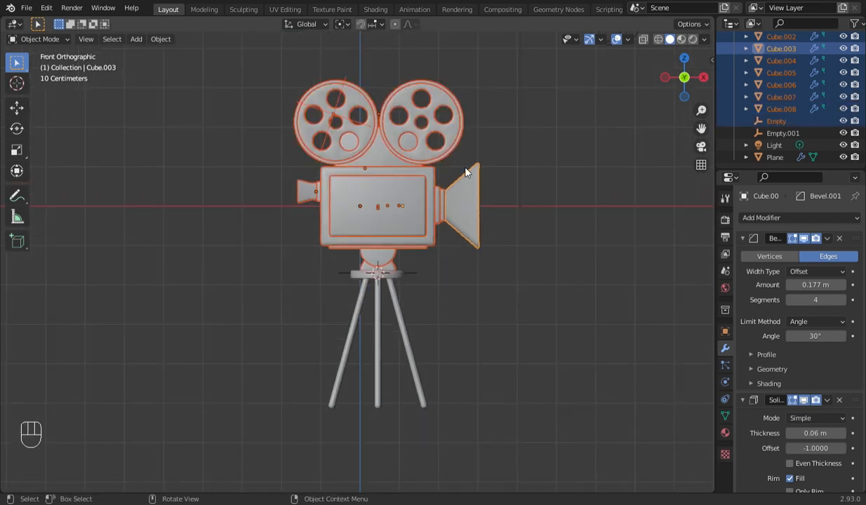
scroll(825, 156, "up", 5)
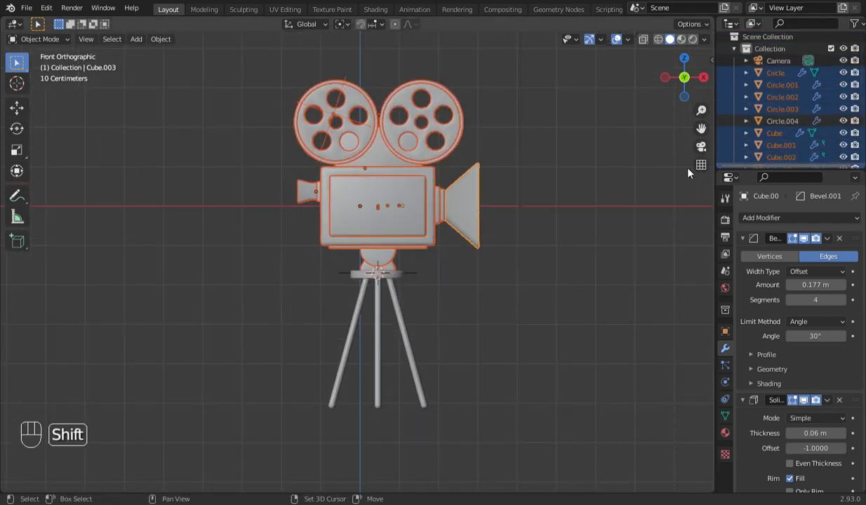
left_click(780, 123, "shift")
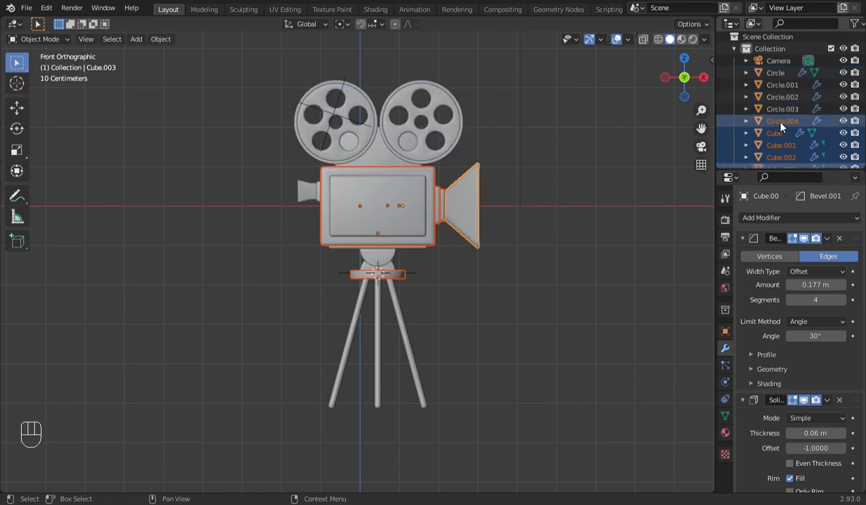
key("ctrl+z")
scroll(799, 149, "down", 5)
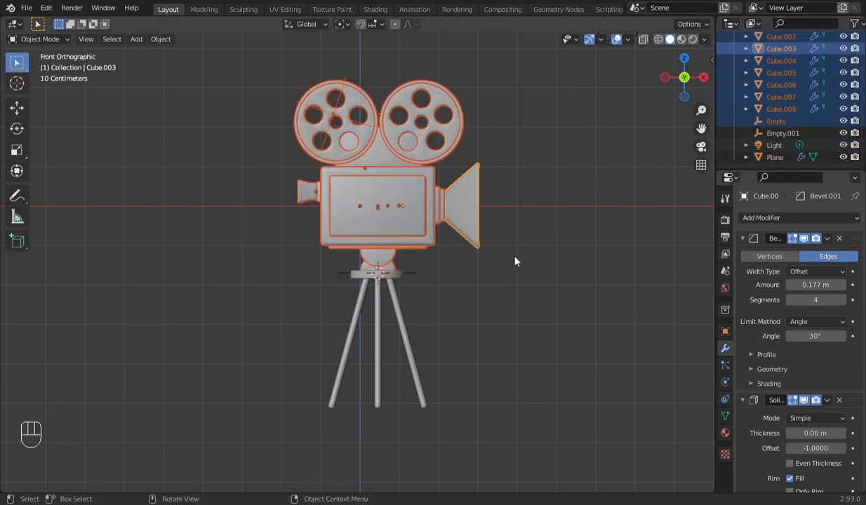
Scale the entire mesh geometry of the selected camera parts uniformly by 0.916 and again by 0.972.
key("Tab")
key("a")
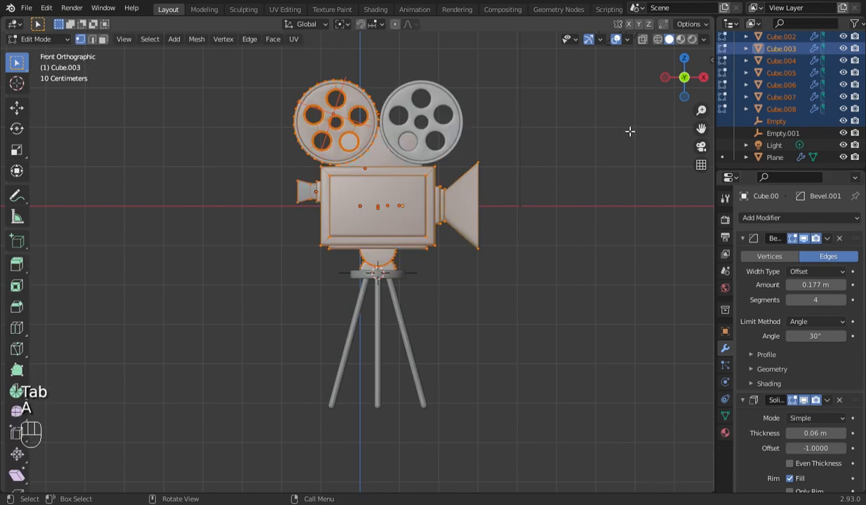
mouse_move(683, 77)
left_mouse_down()
mouse_move(664, 79)
mouse_move(652, 65)
mouse_move(691, 70)
left_mouse_up()
key("KP_1")
key("s")
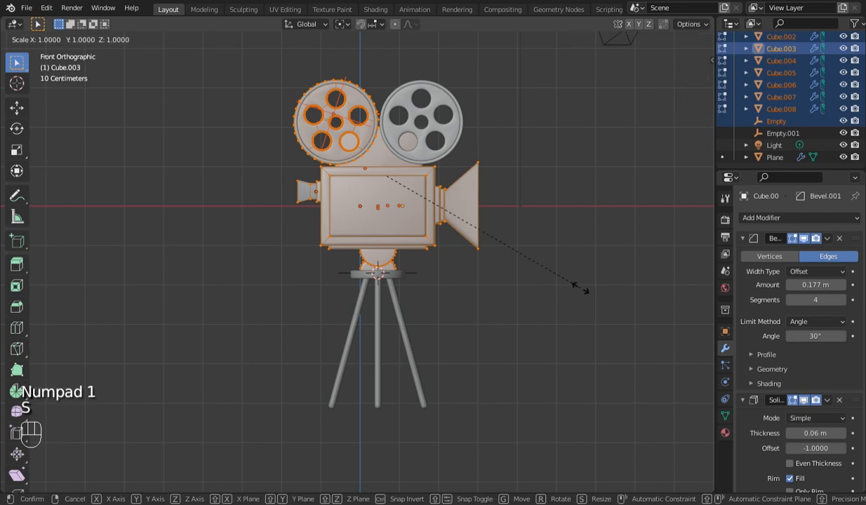
left_click(562, 280)
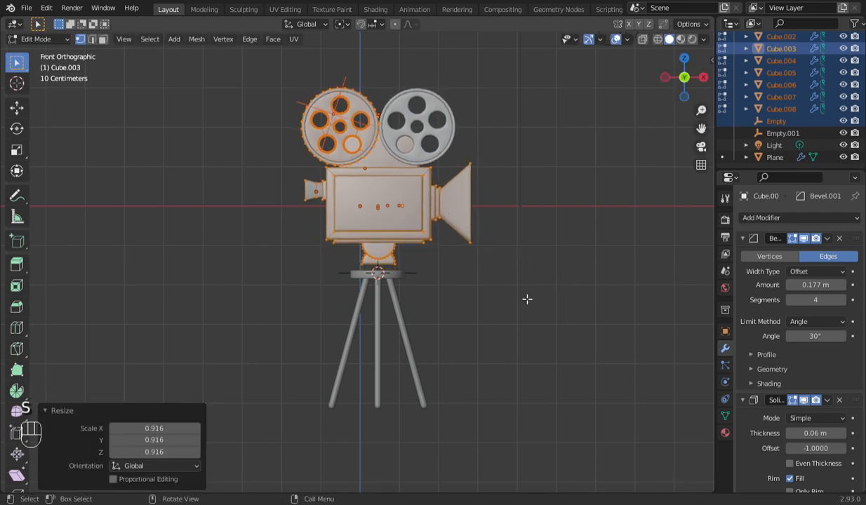
key("s")
left_click(518, 295)
Lower the camera parts' geometry by about 0.23 m along Z toward the tripod and return to Object Mode.
key("g")
key("z")
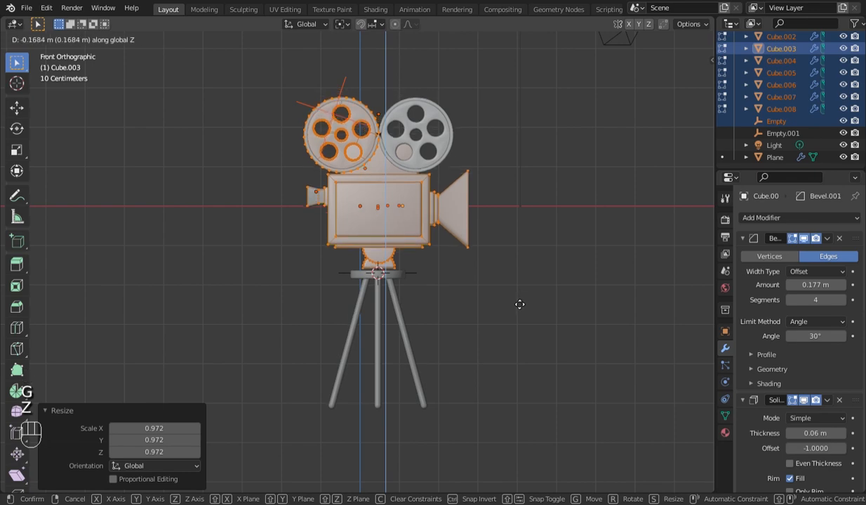
left_click(519, 305)
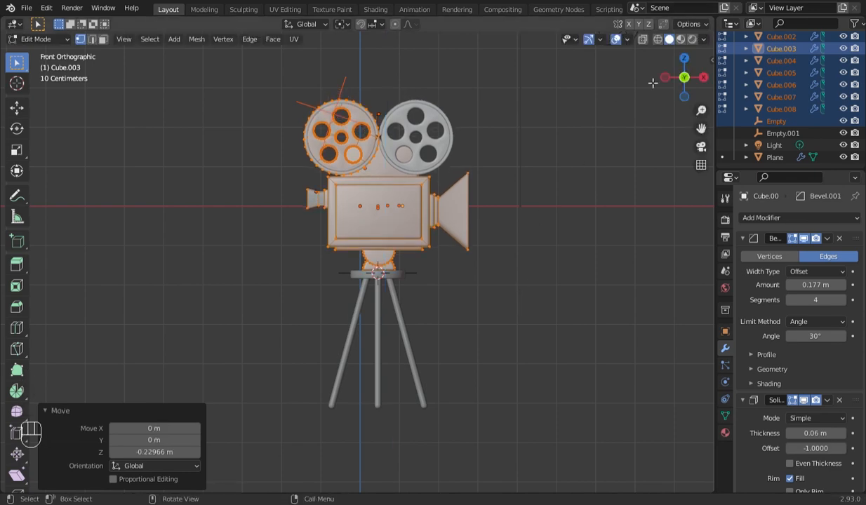
key("Tab")
Nudge the selected camera objects down by about 0.01 m along Z toward the tripod's round plate.
scroll(649, 173, "up", 2)
left_click_drag(701, 129, 728, 110)
scroll(481, 284, "up", 4)
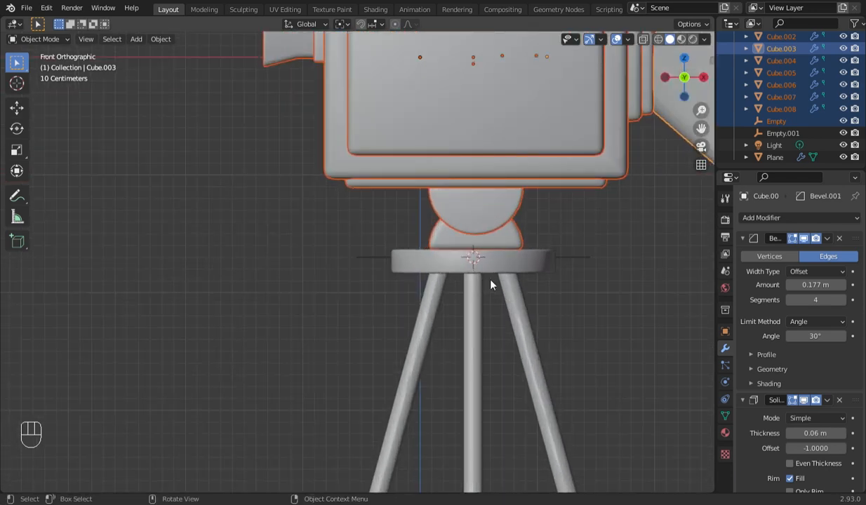
key("g")
key("z")
key("Down")
key("Down")
key("Down")
key("Down")
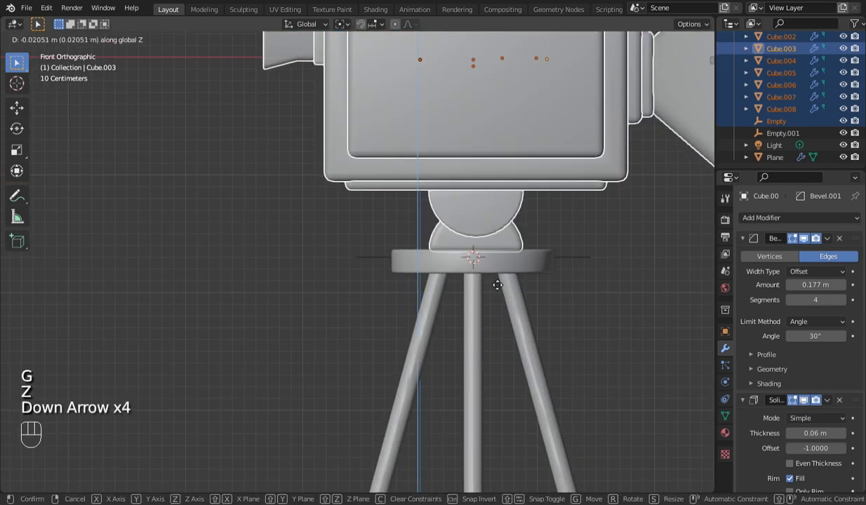
left_click(497, 285)
Lower the camera objects another 0.01 m so the mount sits into the round plate.
key("g")
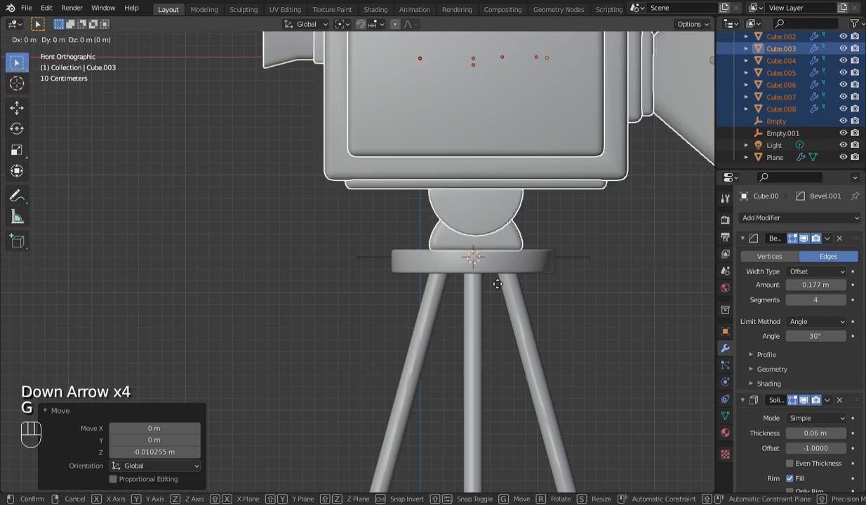
key("Down")
key("Down")
key("Down")
key("Up")
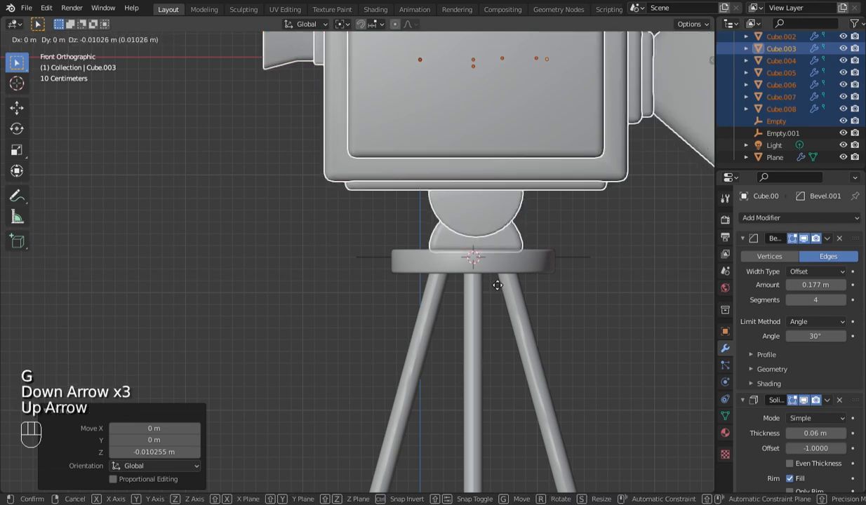
left_click(496, 285)
Scale the mesh of the tripod's round plate down slightly and uniformly.
scroll(493, 285, "down", 4)
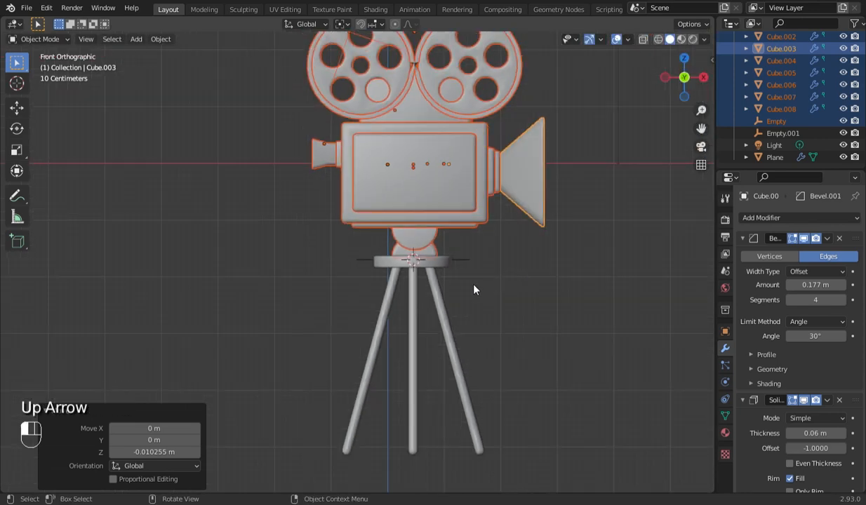
left_click(474, 308)
scroll(474, 310, "up", 2)
left_click(470, 264)
key("Tab")
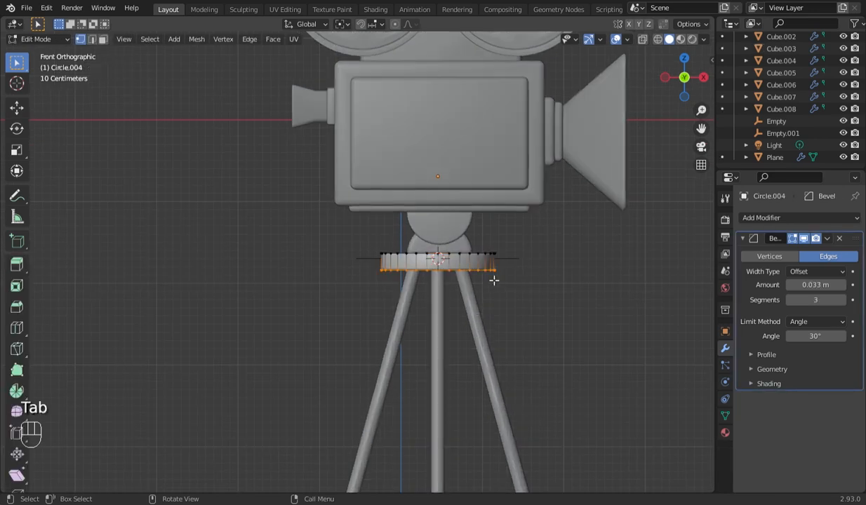
key("a")
key("s")
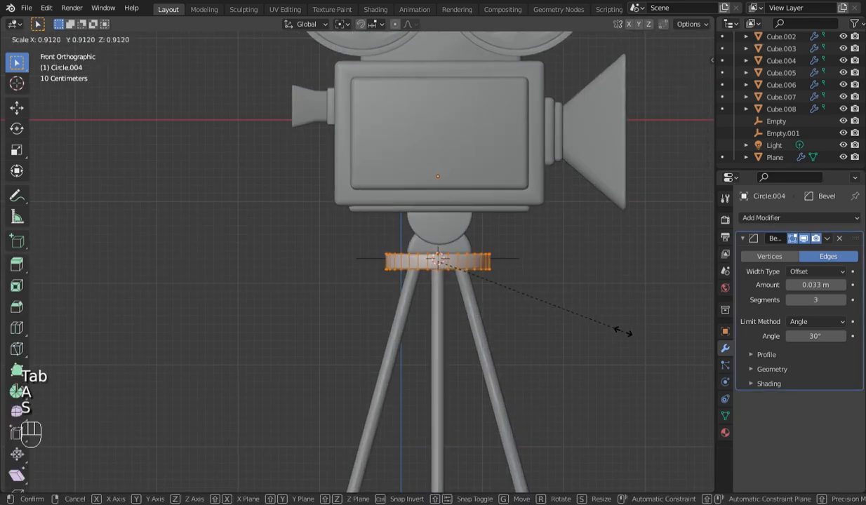
left_click(611, 328)
key("Tab")
Raise the round plate's upper ring of vertices by about 0.03 m along Z to thicken the plate.
key("Tab")
key("alt+z")
left_click_drag(378, 244, 518, 264)
key("g")
key("z")
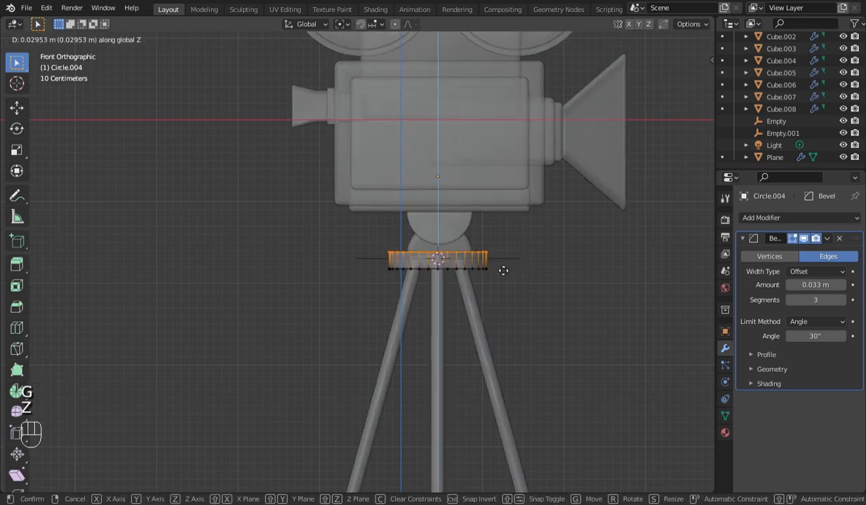
left_click(502, 270)
left_click(642, 39)
scroll(583, 291, "down", 2)
key("Tab")
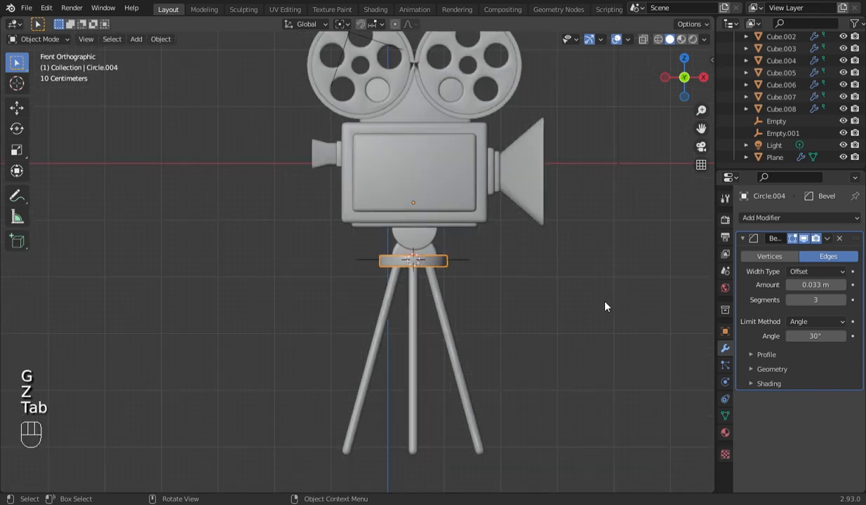
scroll(474, 336, "up", 6)
scroll(473, 336, "down", 7)
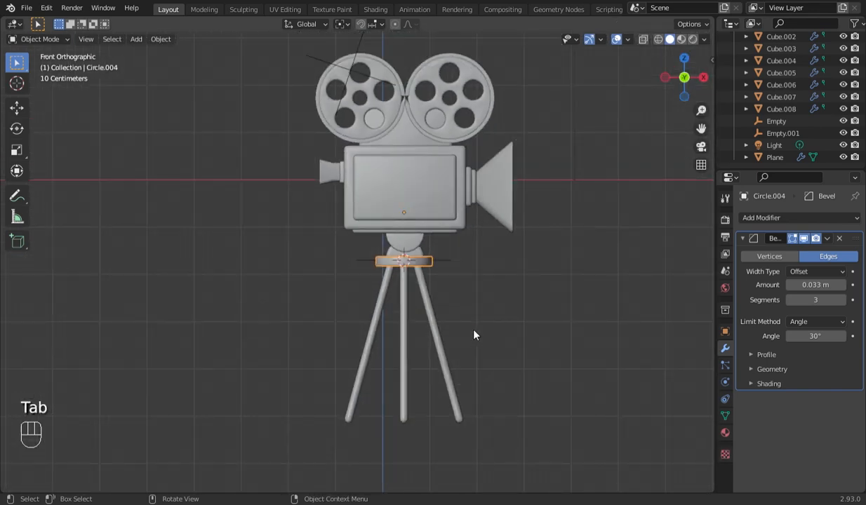
left_click_drag(672, 54, 440, 239)
key("KP_1")
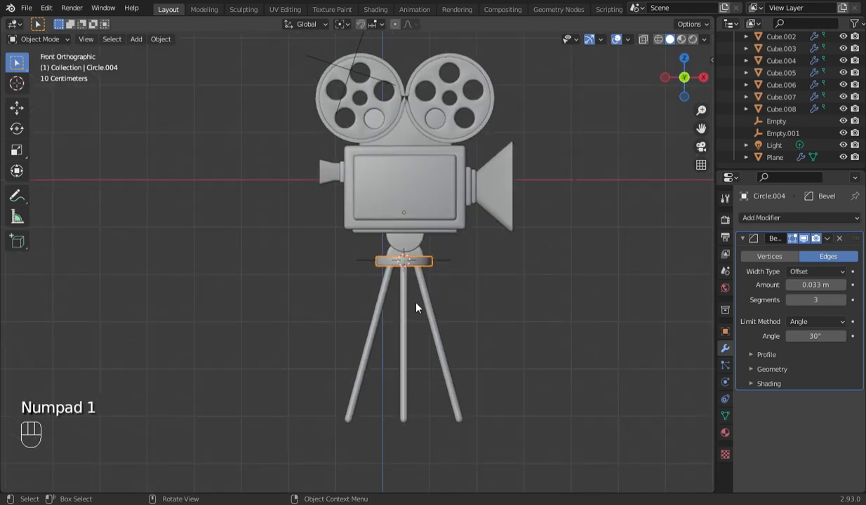
Duplicate the round plate's whole mesh in place and scale the copy uniformly to 0.76.
scroll(414, 298, "up", 5)
key("Tab")
key("q")
key("a")
scroll(608, 295, "down", 1)
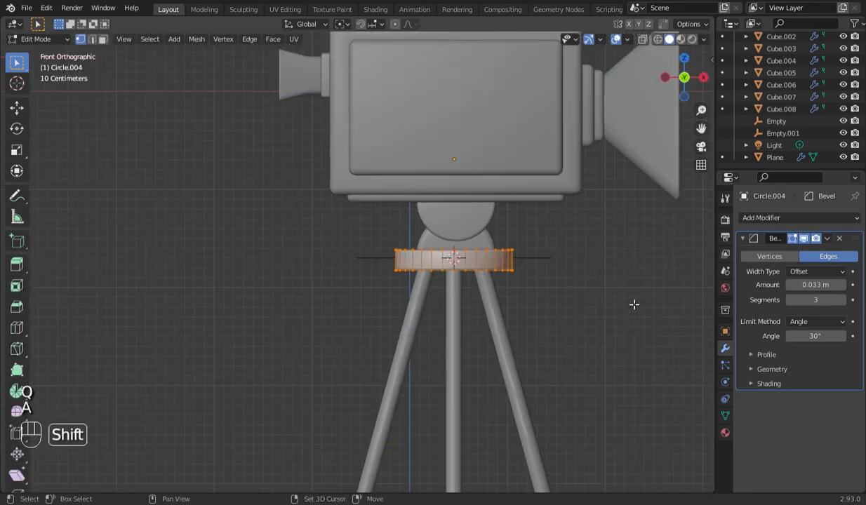
key("shift+d")
key("s")
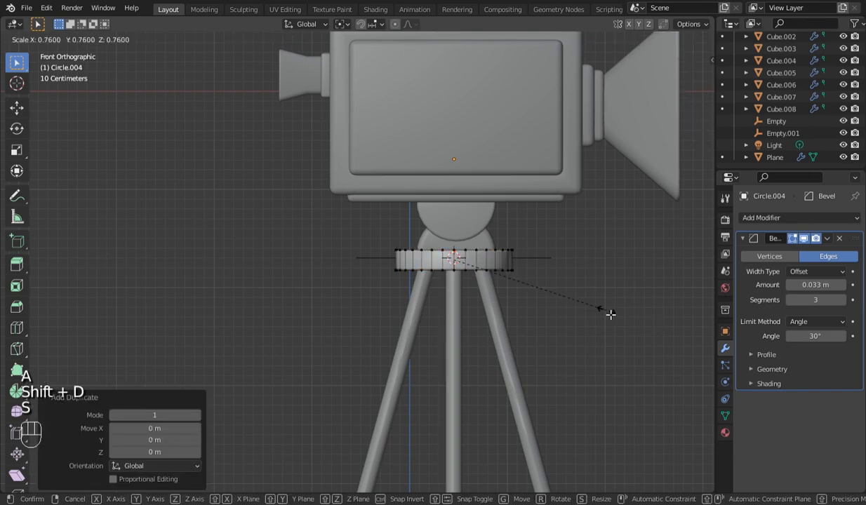
left_click(608, 314)
Move the smaller plate copy down by about 0.11 m along Z so it protrudes below the larger plate.
key("alt+z")
key("g")
key("z")
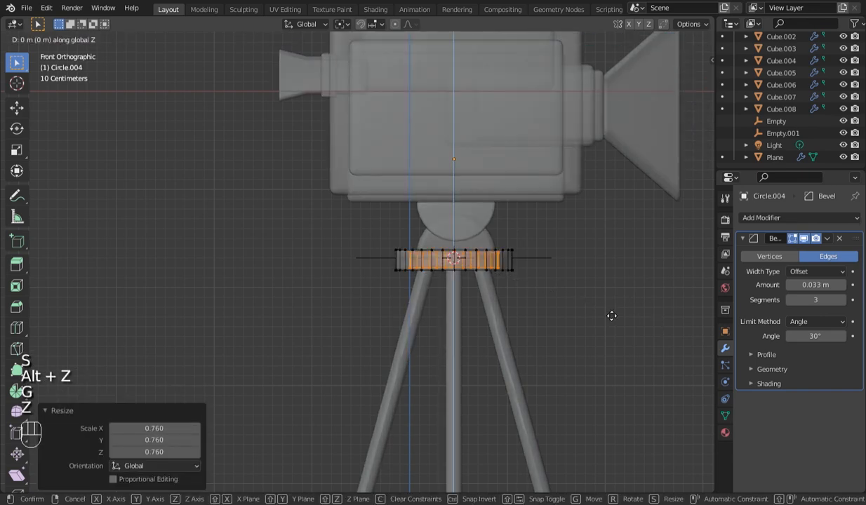
left_click(614, 326)
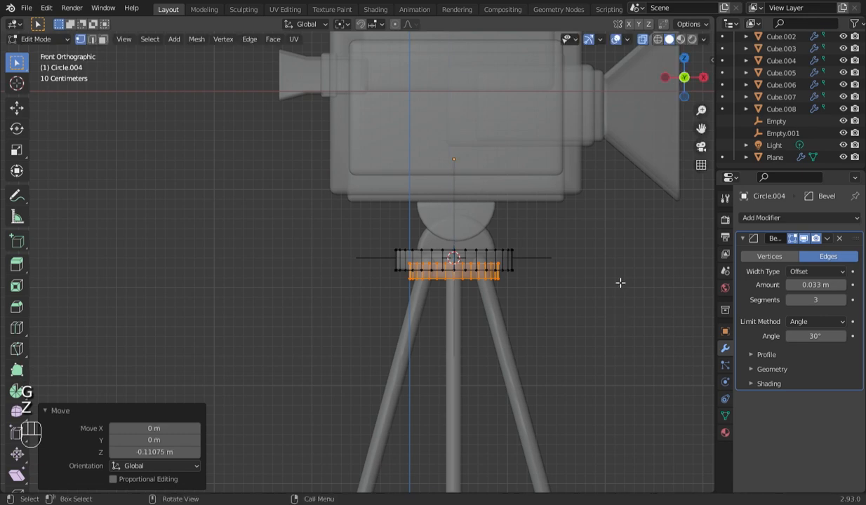
key("Tab")
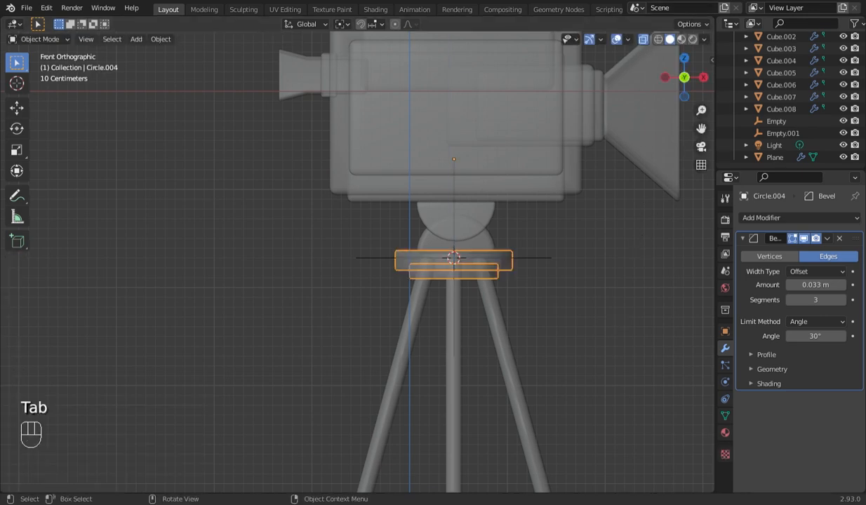
left_click(642, 39)
scroll(632, 211, "down", 3)
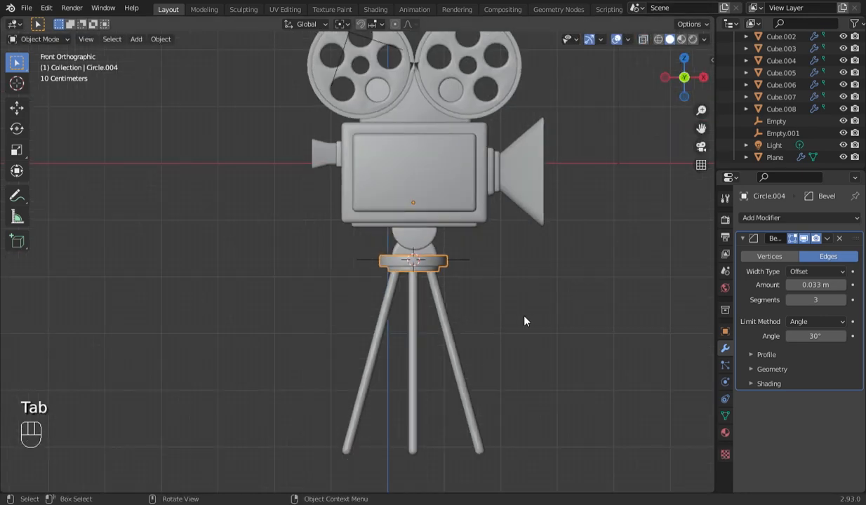
Shift the tripod legs' mesh by about -0.064 m along X to bring the legs closer together, then deselect them.
scroll(519, 320, "down", 1)
left_click(444, 339)
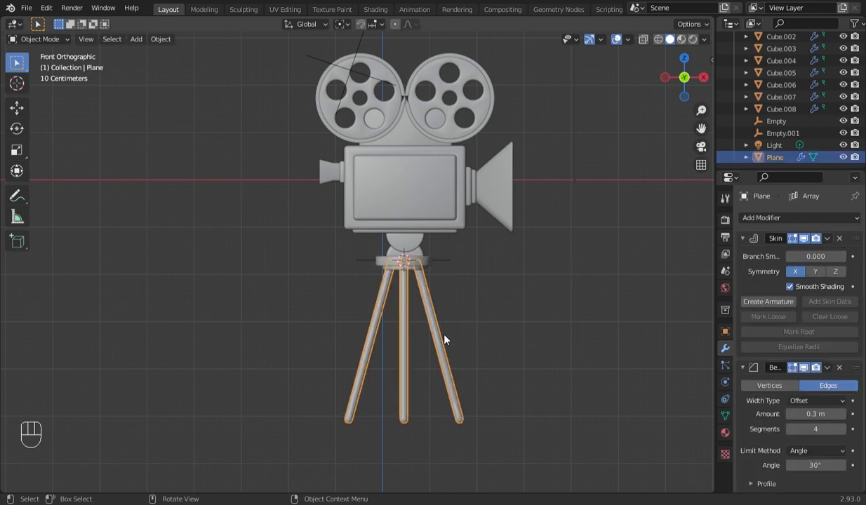
key("Tab")
key("a")
key("g")
key("Left")
key("Left")
key("Left")
key("Left")
key("Left")
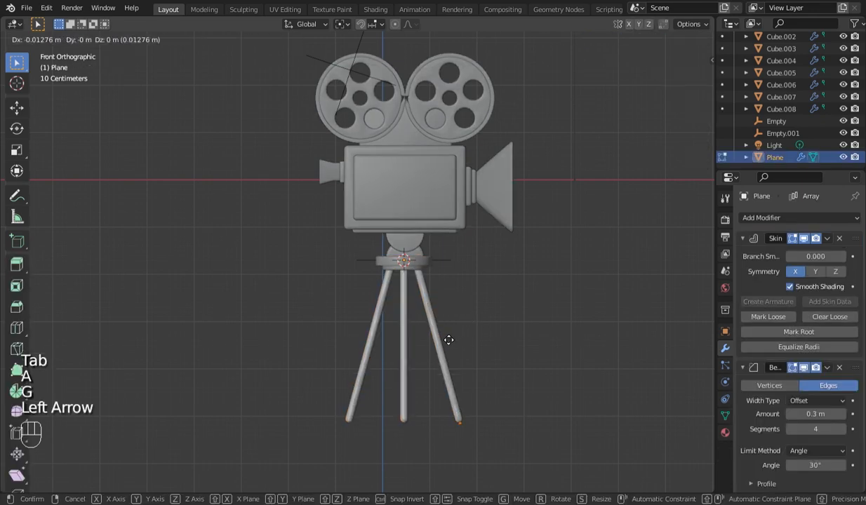
left_click(446, 340)
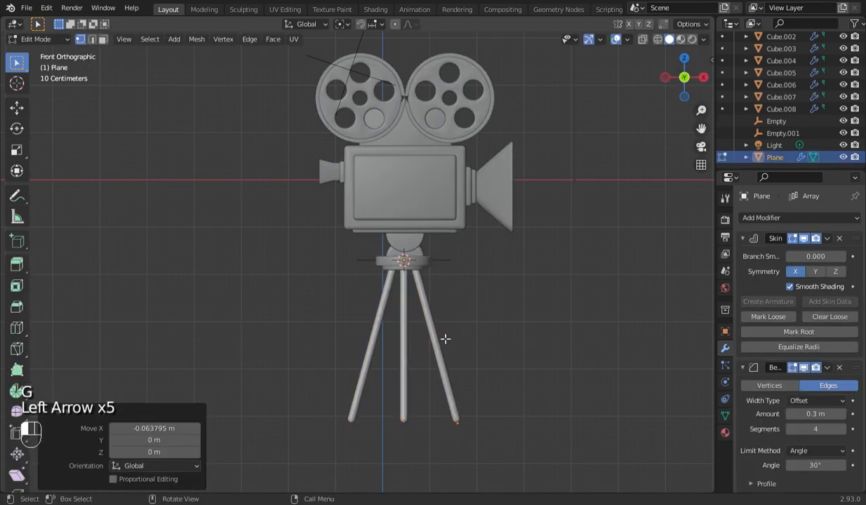
scroll(445, 338, "down", 3)
key("Tab")
left_click(447, 314)
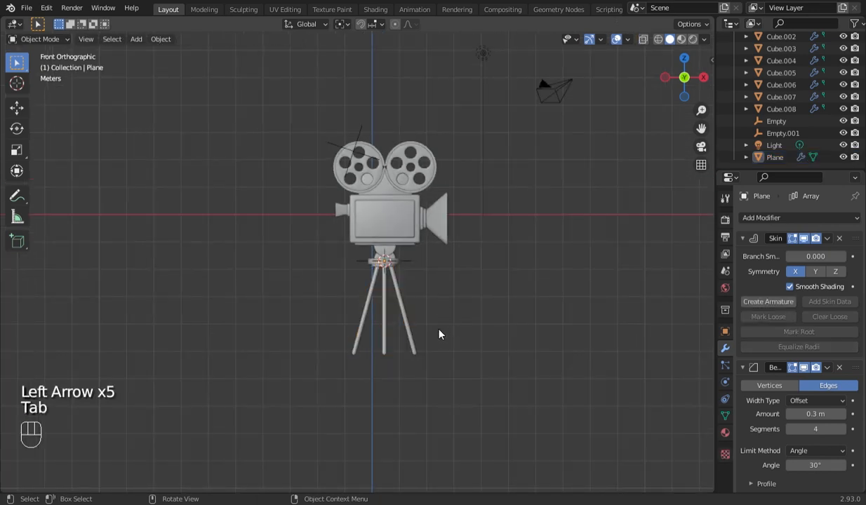
Select the lowest vertex of the tripod leg's mesh in Edit Mode with X-ray display on.
scroll(426, 362, "up", 3)
key("Tab")
key("alt+z")
left_click_drag(442, 405, 477, 442)
key("ctrl+r")
left_click(468, 416)
key("ctrl+z")
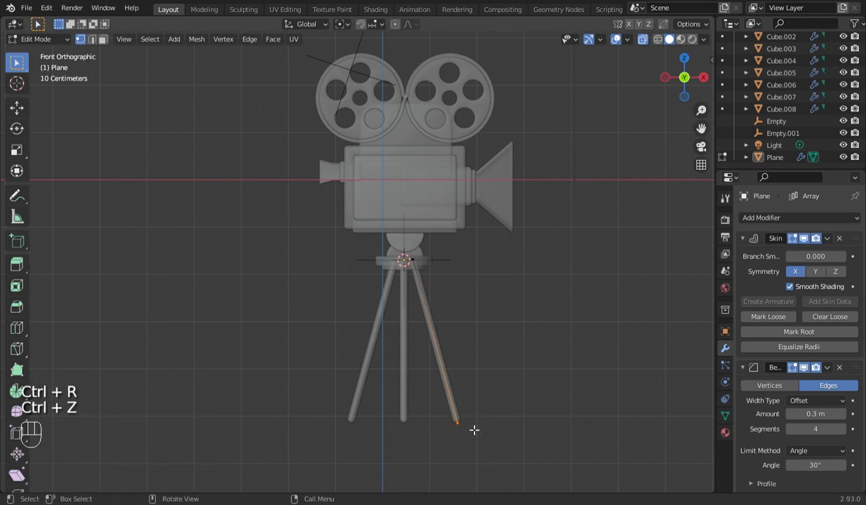
Duplicate the leg's bottom vertex in place, separate it into its own object, and select that object.
key("shift+d")
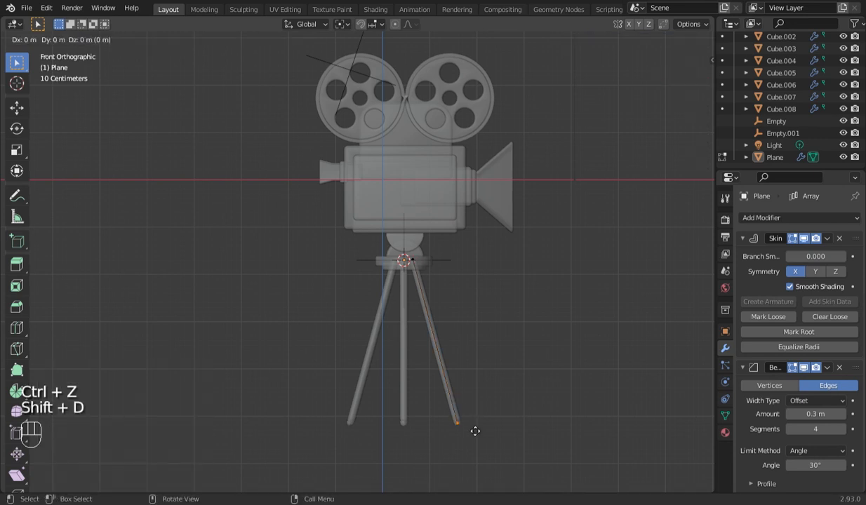
right_click(475, 430)
key("p")
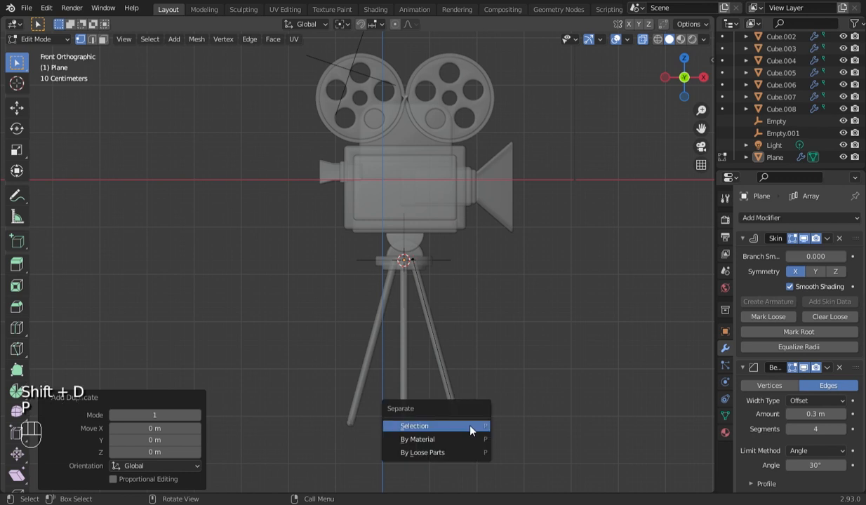
left_click(469, 426)
key("Tab")
left_click(460, 425)
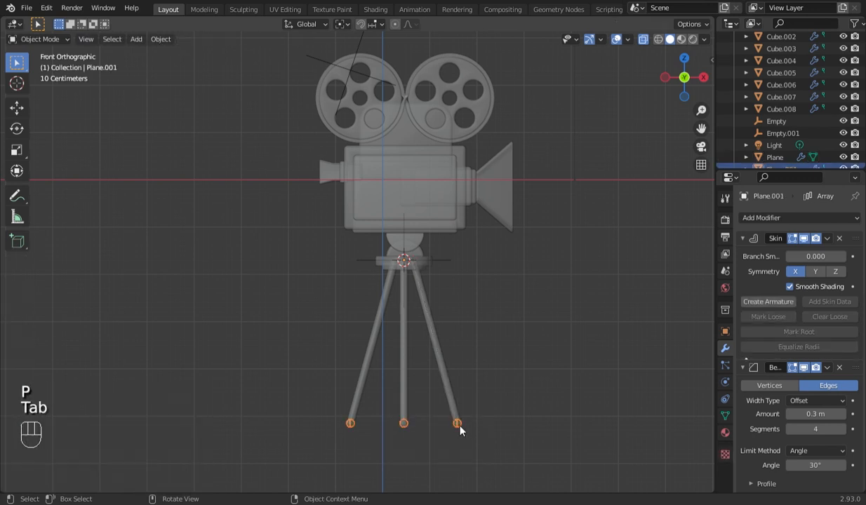
Extrude the separated foot vertex a short way up the leg along Z, using the Normal transform orientation, and select the whole mesh.
key("Tab")
key("a")
key("e")
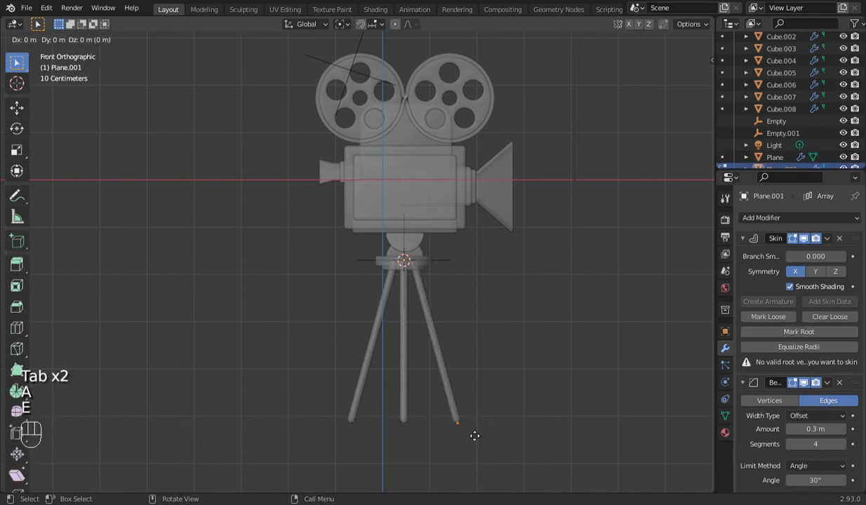
key("z")
right_click(474, 435)
key("comma")
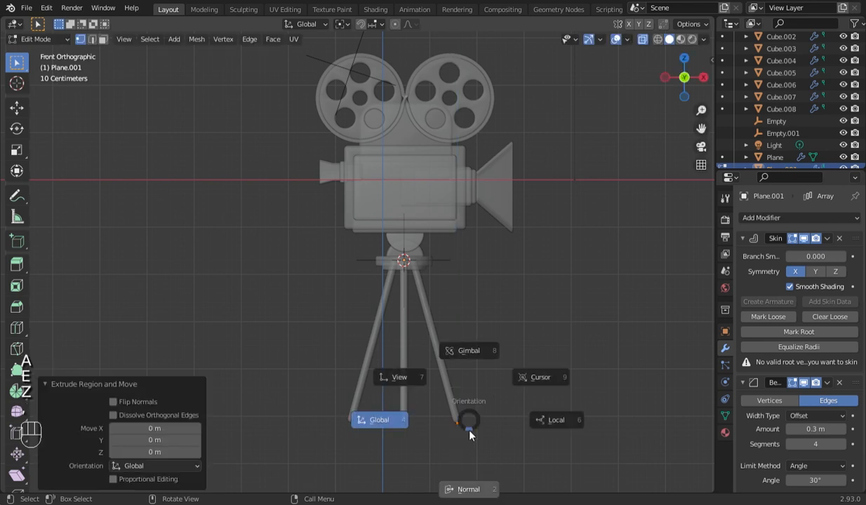
left_click(474, 435)
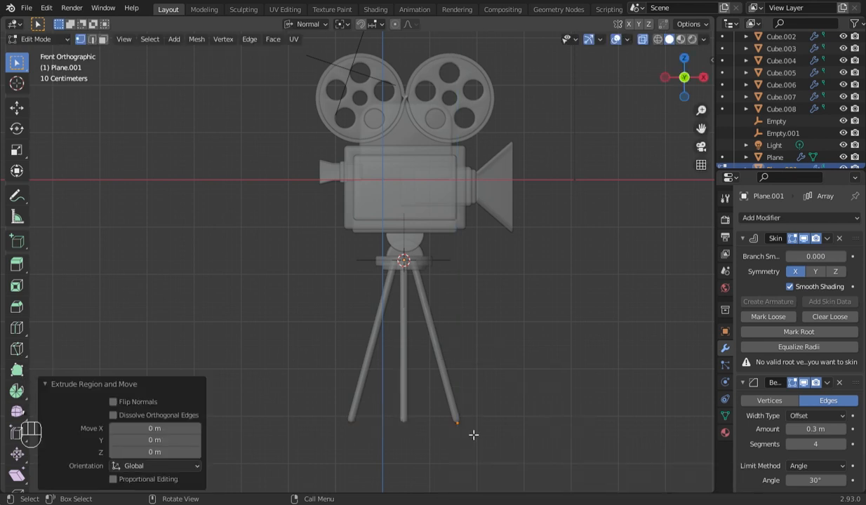
key("e")
key("z")
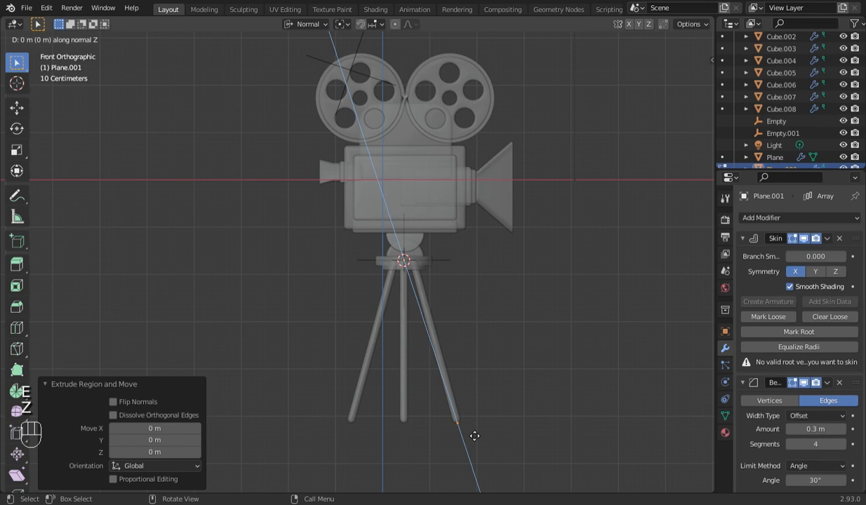
left_click(469, 401)
key("a")
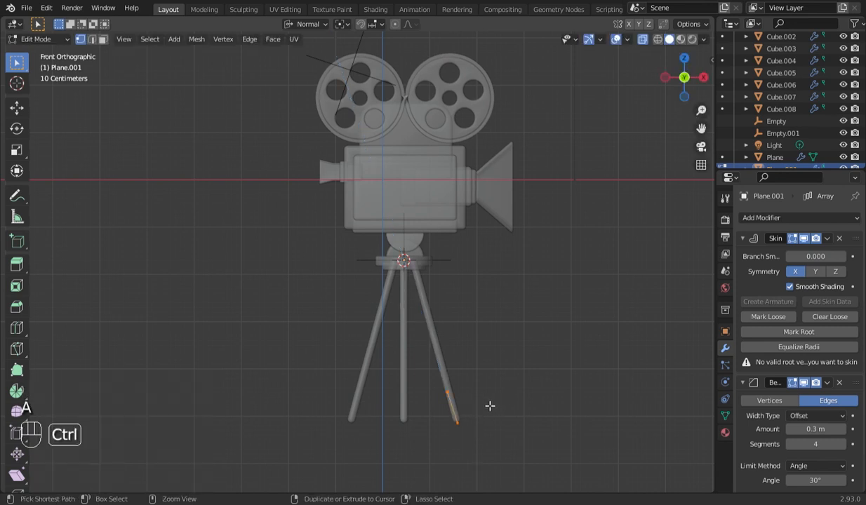
Try to resize the skin radius of the extruded foot edge, and return to Object Mode.
key("ctrl+a")
left_click(562, 404)
key("Tab")
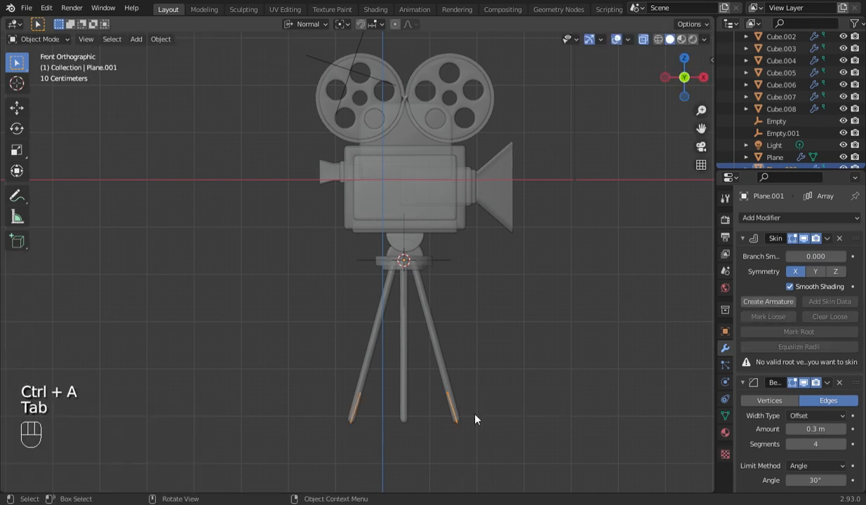
Select the tripod legs object and open its mesh in Edit Mode.
left_click(455, 421)
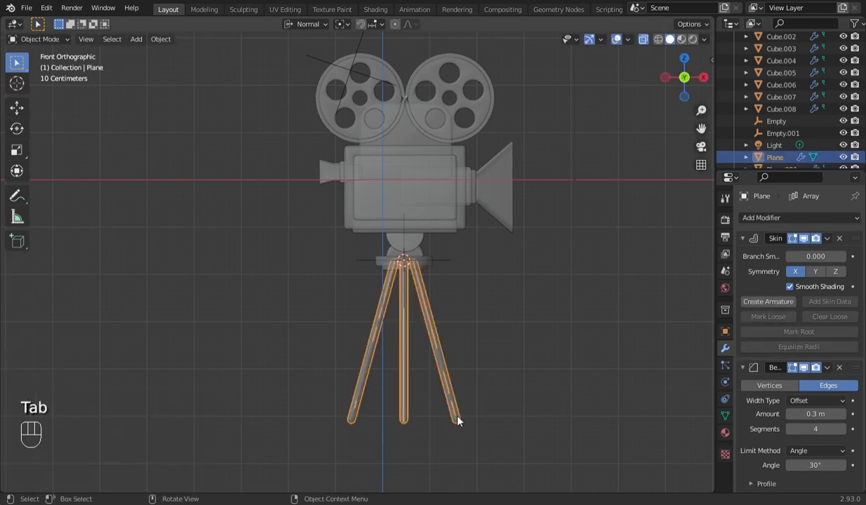
left_click(493, 386)
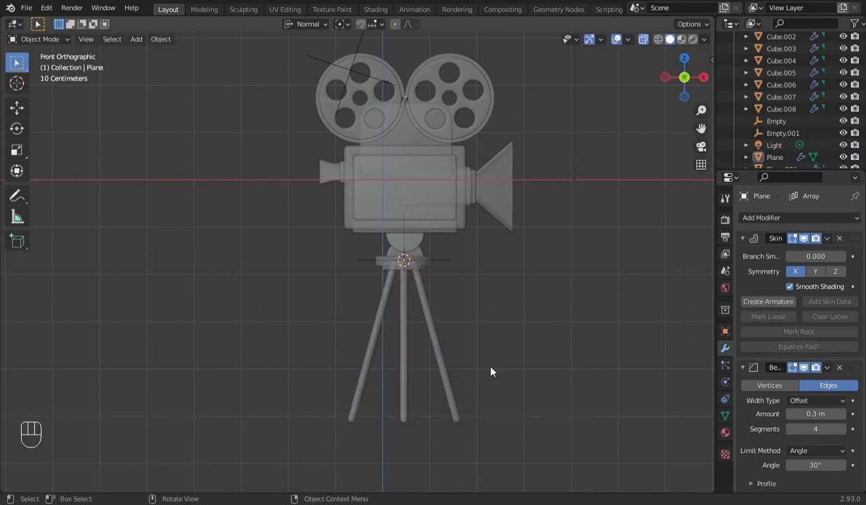
left_click(459, 421)
key("Tab")
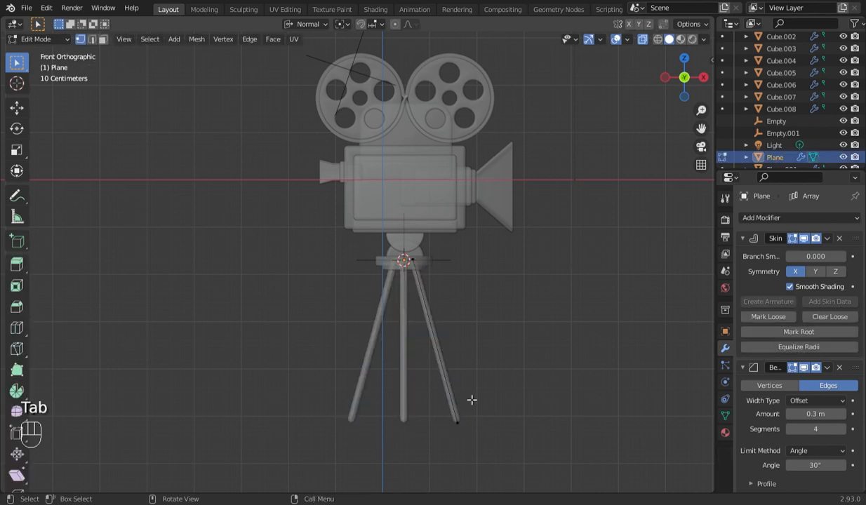
Undo the recent selection, mode and skin-resize changes back to the extruded foot edge in Edit Mode.
key("ctrl+z")
key("ctrl+z")
key("ctrl+z")
key("ctrl+z")
key("ctrl+z")
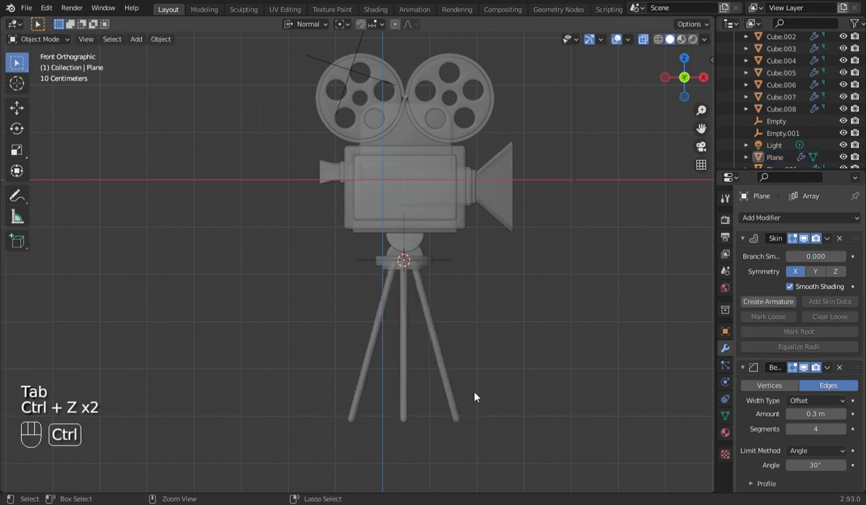
key("ctrl+z")
key("ctrl+z")
key("ctrl+z")
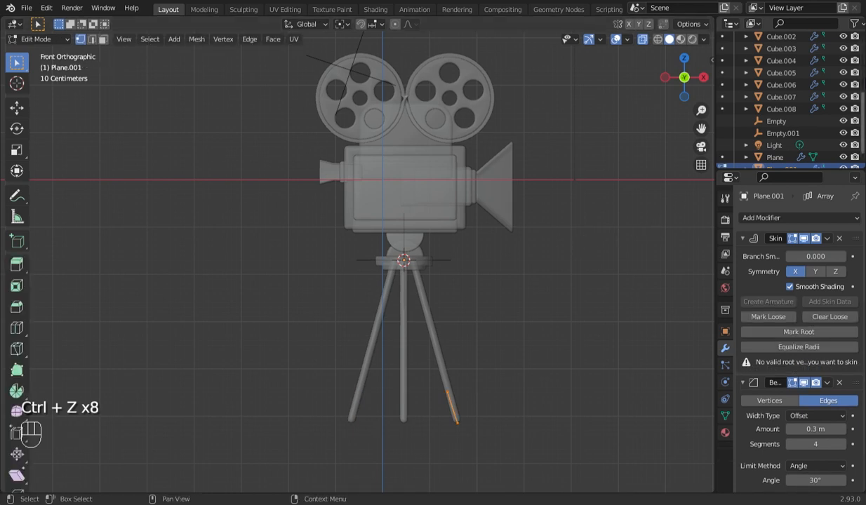
Try to move the extruded foot edge away from the leg, checking it in Object Mode, and undo the move.
scroll(779, 112, "down", 1)
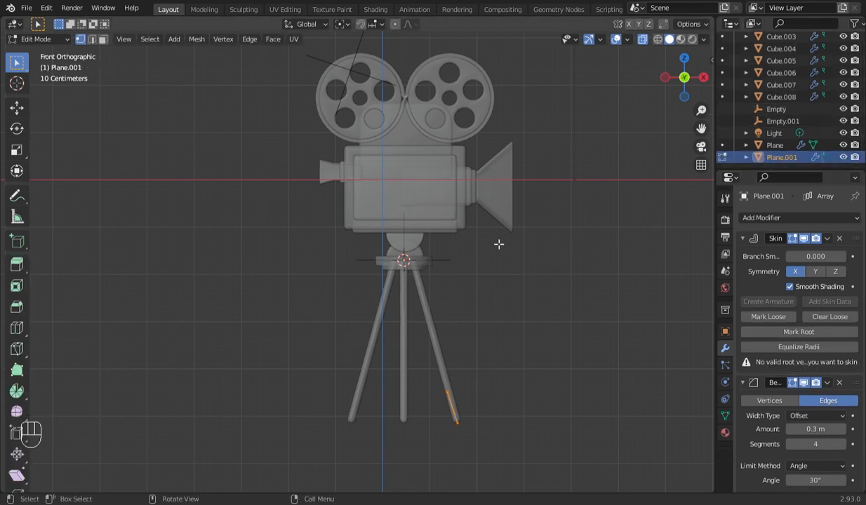
left_click_drag(649, 79, 605, 256)
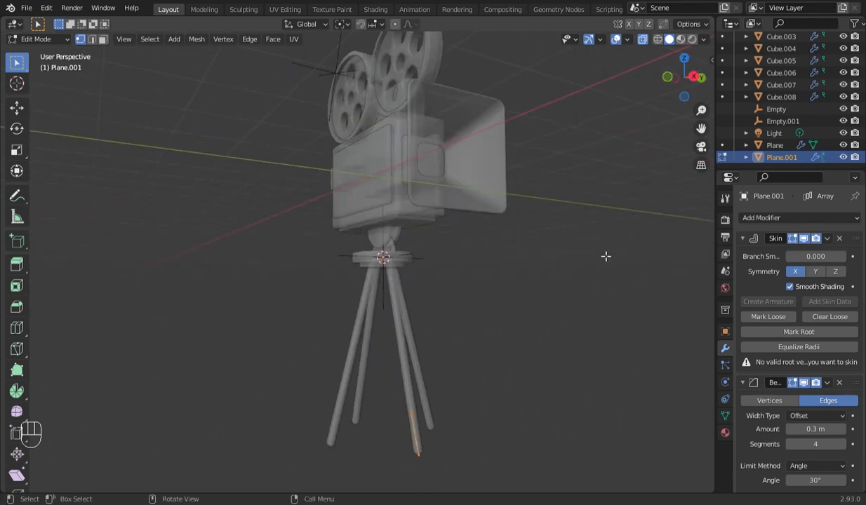
key("KP_1")
key("g")
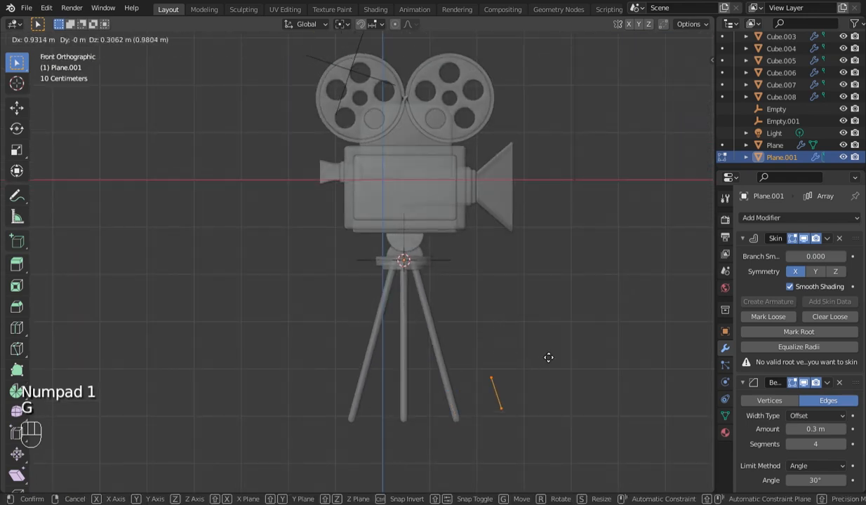
left_click(579, 339)
key("Tab")
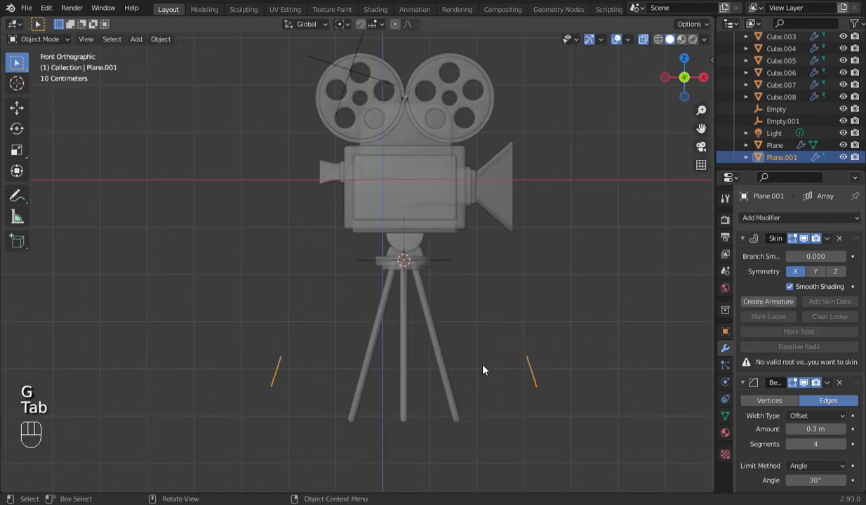
left_click(455, 392)
key("ctrl+z")
key("ctrl+z")
key("ctrl+z")
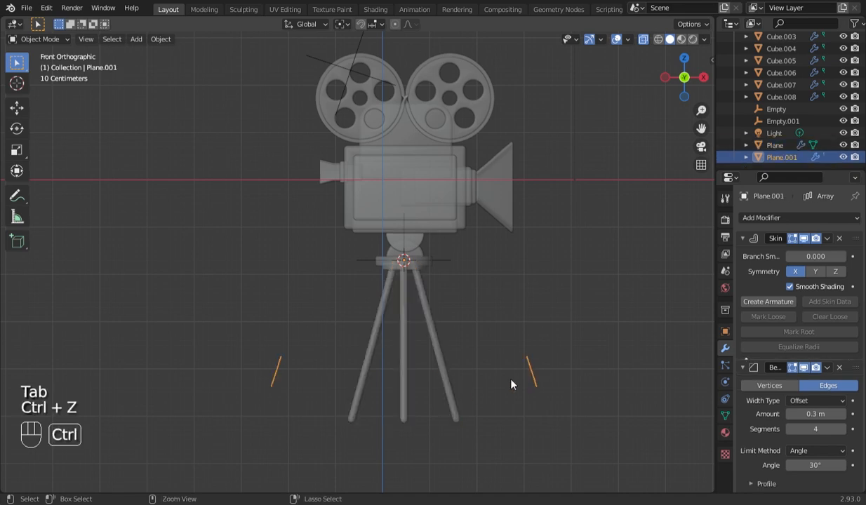
Remove all existing modifiers from the extruded foot edge object and add a new Skin modifier to it.
scroll(512, 391, "up", 2)
scroll(511, 391, "down", 2)
left_click_drag(701, 129, 657, 12)
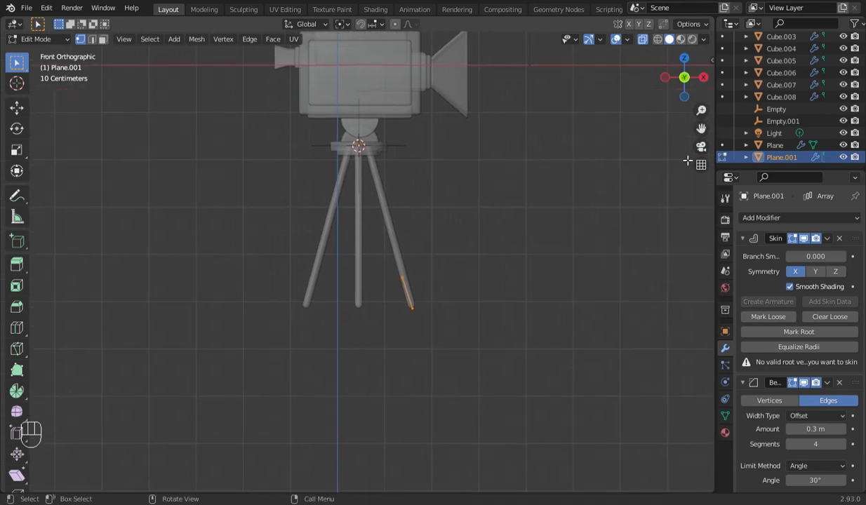
scroll(546, 345, "up", 4)
key("Tab")
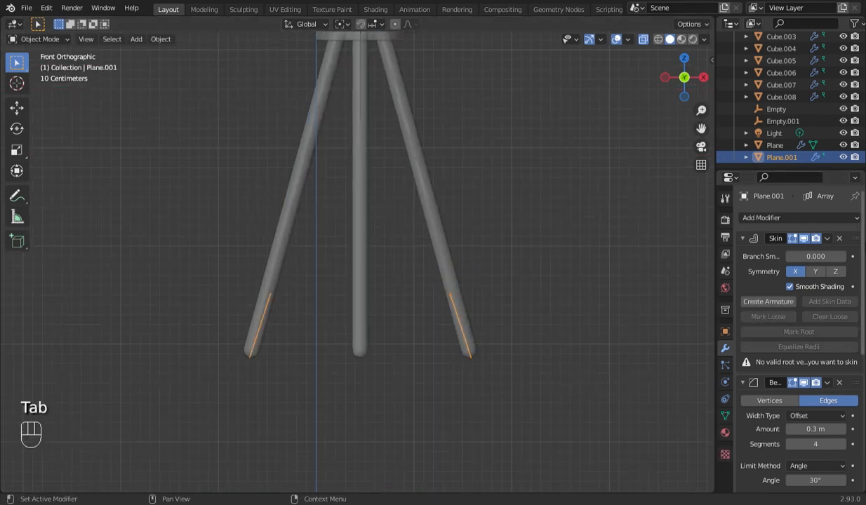
left_click(840, 239)
left_click(840, 239)
left_click(840, 239)
left_click(843, 217)
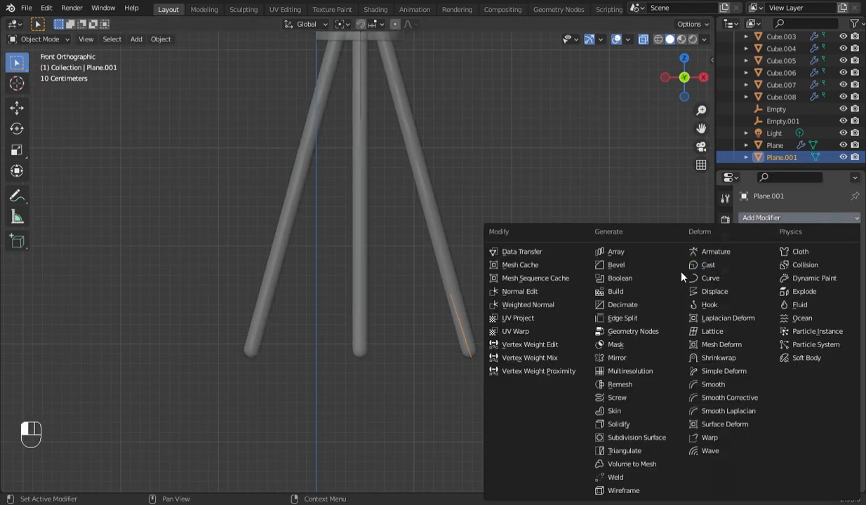
left_click(605, 397)
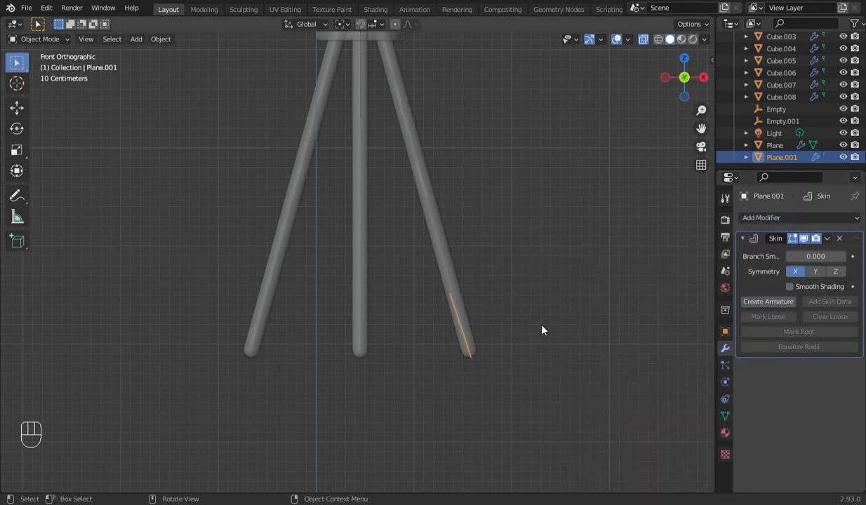
Try scaling the skin radius of the foot edge by 4.780, undo it, and return to Object Mode.
scroll(541, 330, "up", 5)
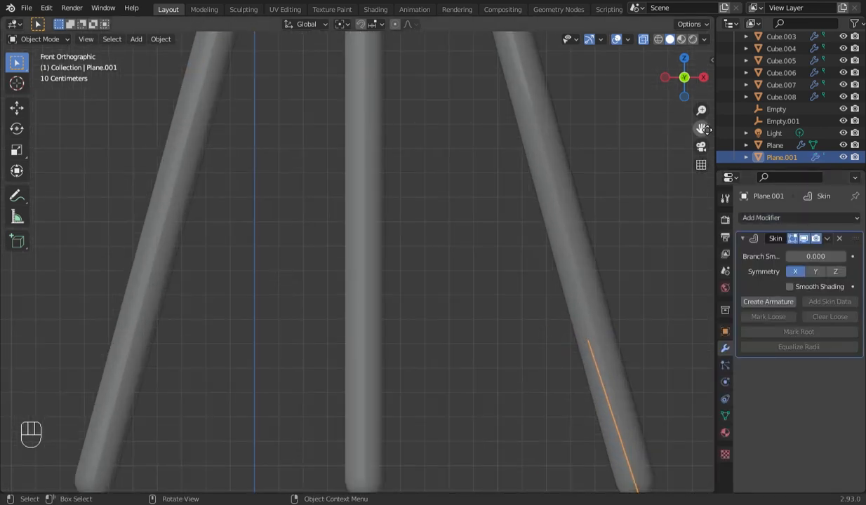
left_click_drag(701, 129, 570, 29)
scroll(479, 344, "down", 2)
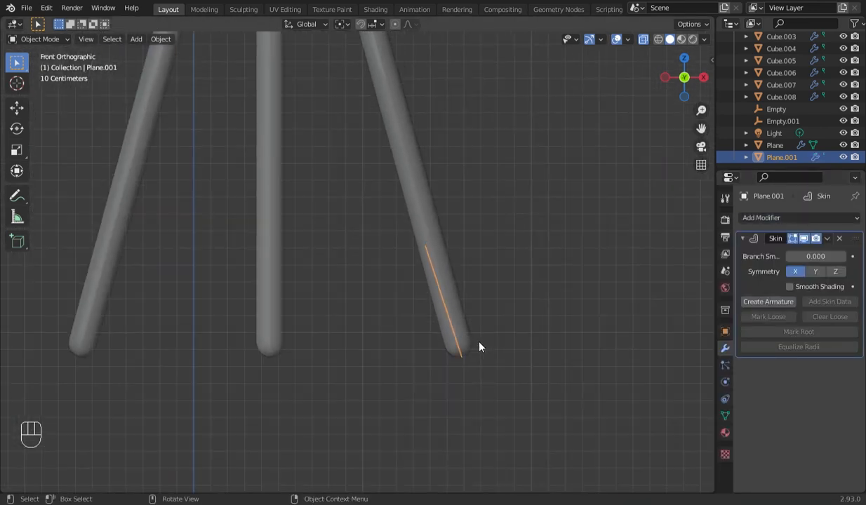
key("Tab")
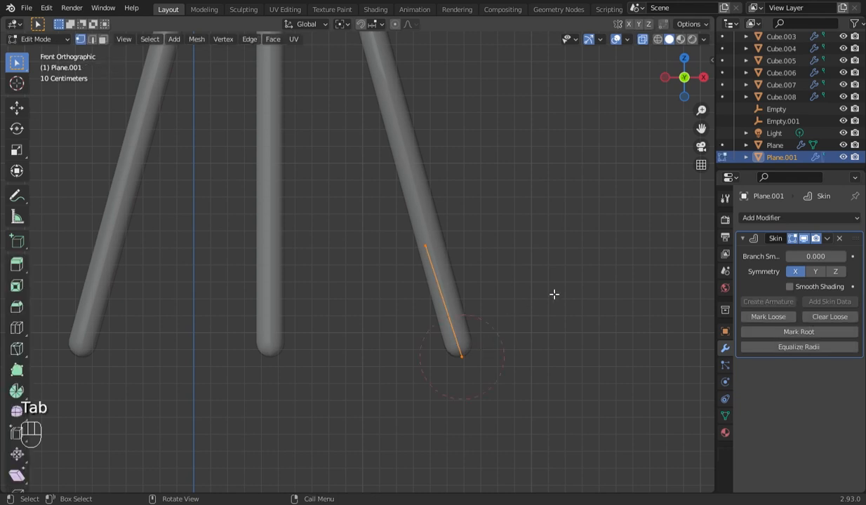
key("ctrl+a")
left_click(241, 373)
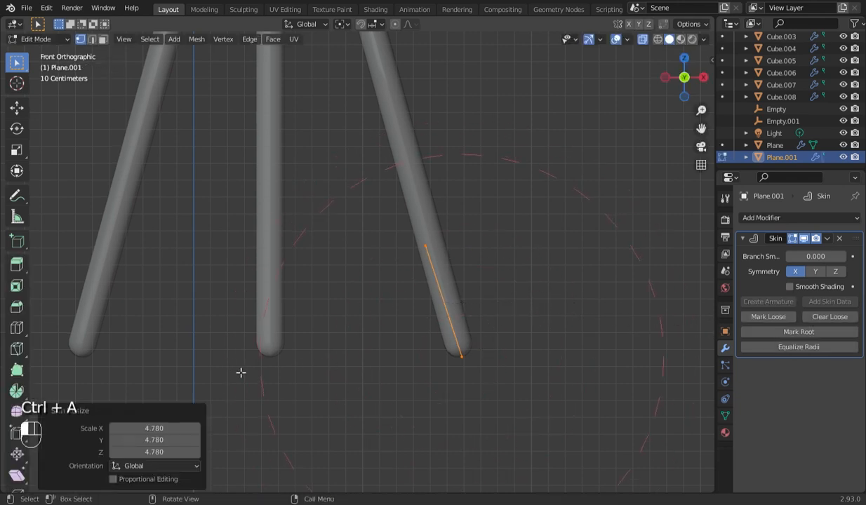
key("ctrl+z")
key("Tab")
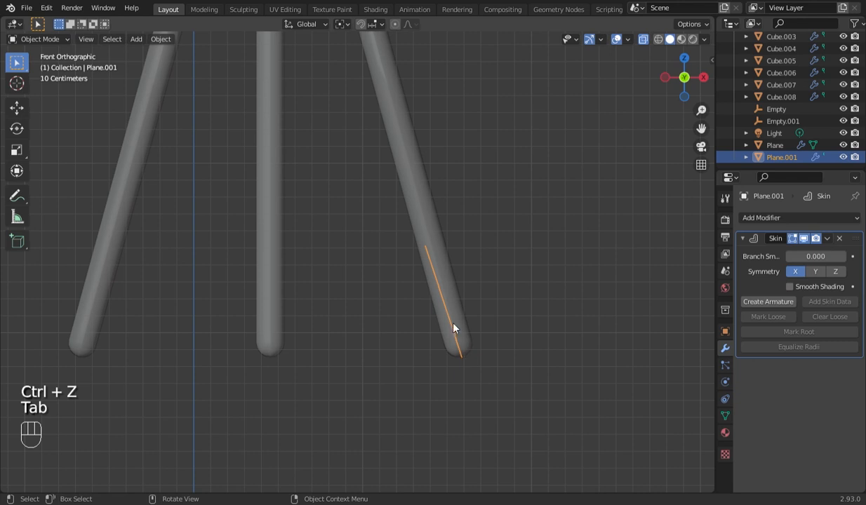
Delete the separated foot edge object Plane.001.
left_click(449, 322)
left_click(758, 155)
key("x")
left_click(505, 274)
Open the tripod legs' mesh in Edit Mode with X-ray display on and select the leg's bottom vertex.
scroll(504, 276, "down", 5)
left_click(397, 277)
left_click(643, 40)
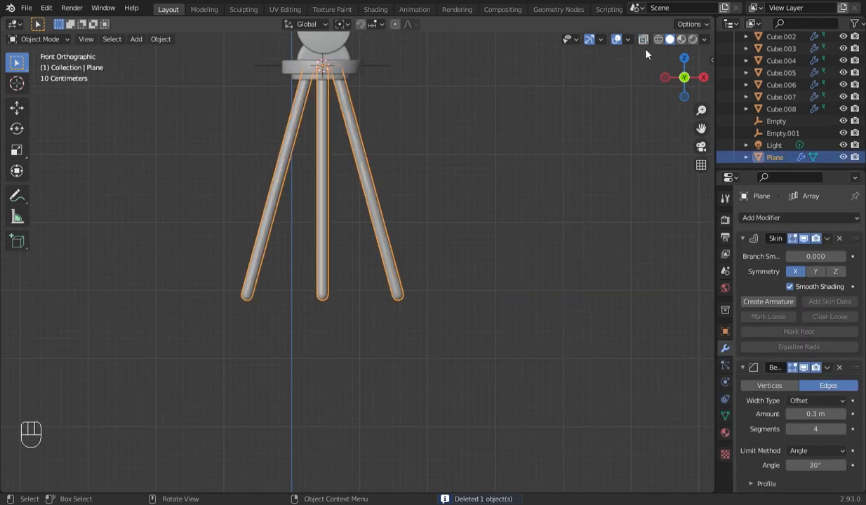
middle_click_drag(440, 235, 452, 288, "shift")
key("Tab")
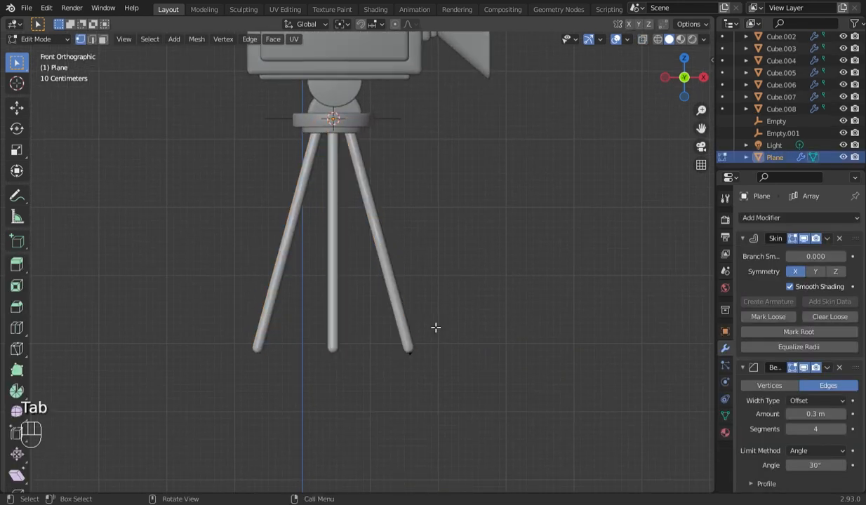
key("alt+z")
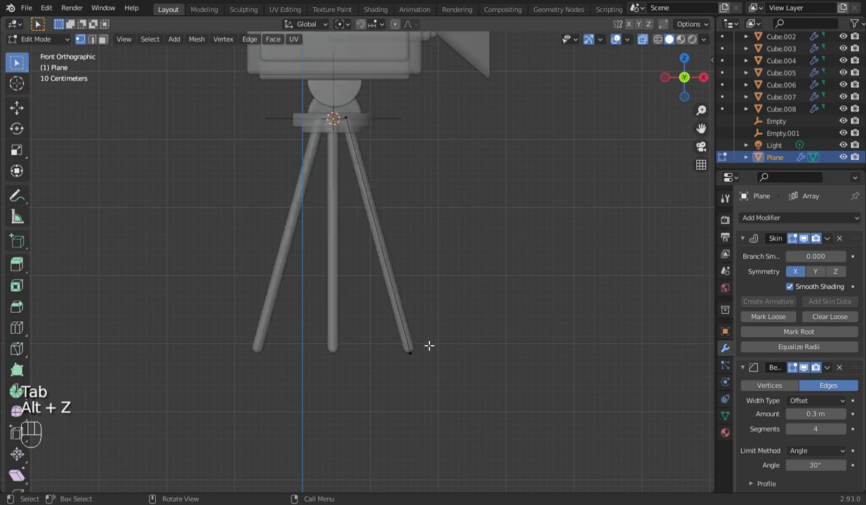
left_click(411, 352)
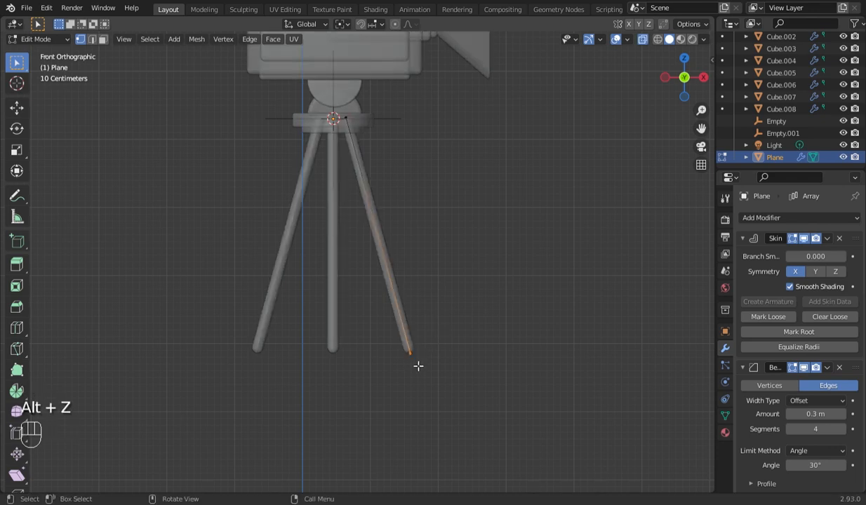
Duplicate the bottom vertex in place, turn X-ray off, separate the copy into its own object, and select that object in Object Mode.
key("shift")
key("shift+d")
left_click(419, 366)
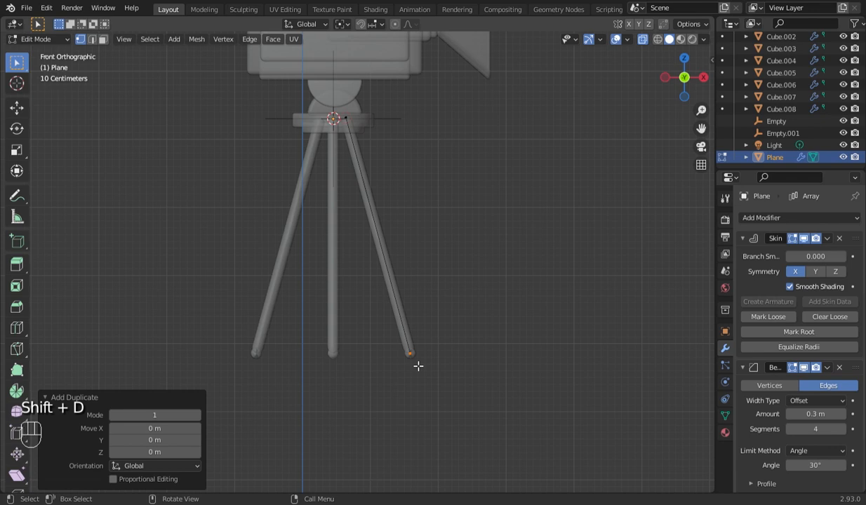
left_click(643, 40)
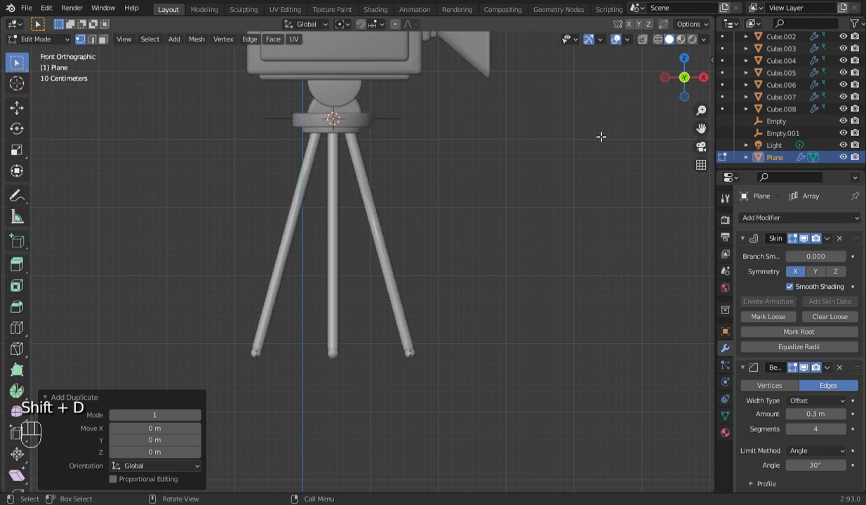
key("p")
left_click(498, 348)
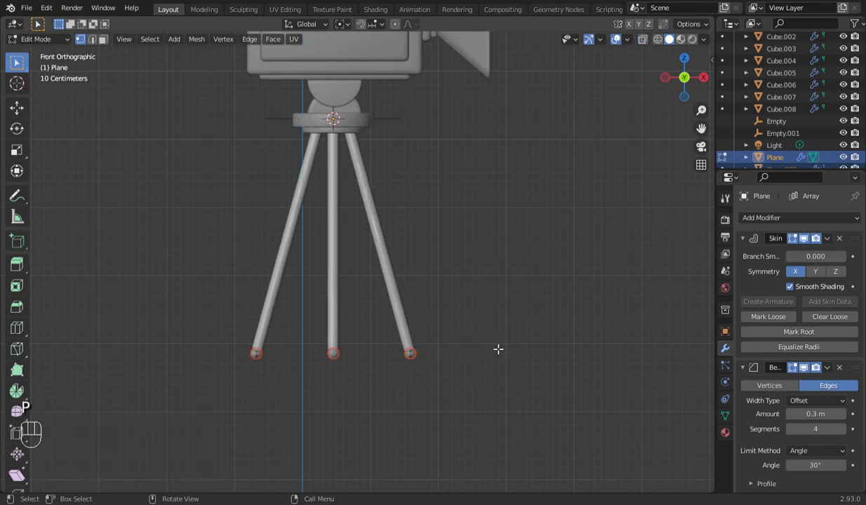
key("Tab")
left_click(413, 355)
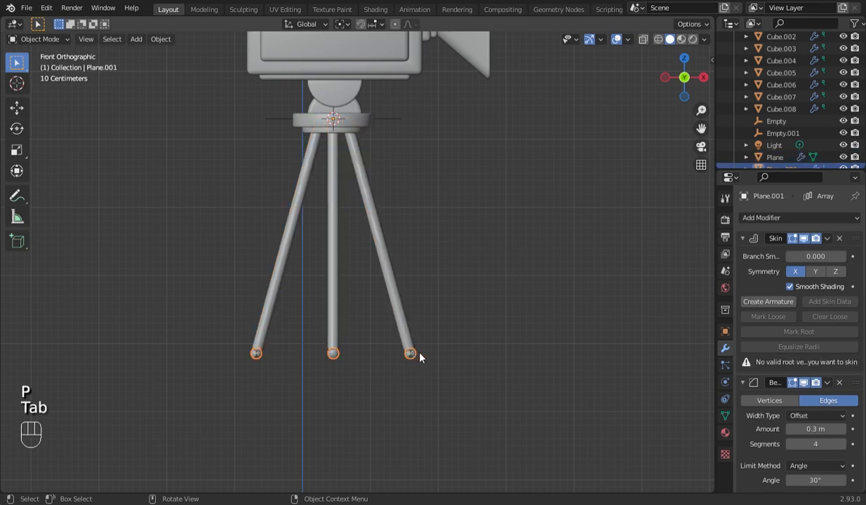
Try to extrude the separated foot vertex in Edit Mode, and undo the extrusion.
key("Tab")
key("a")
key("e")
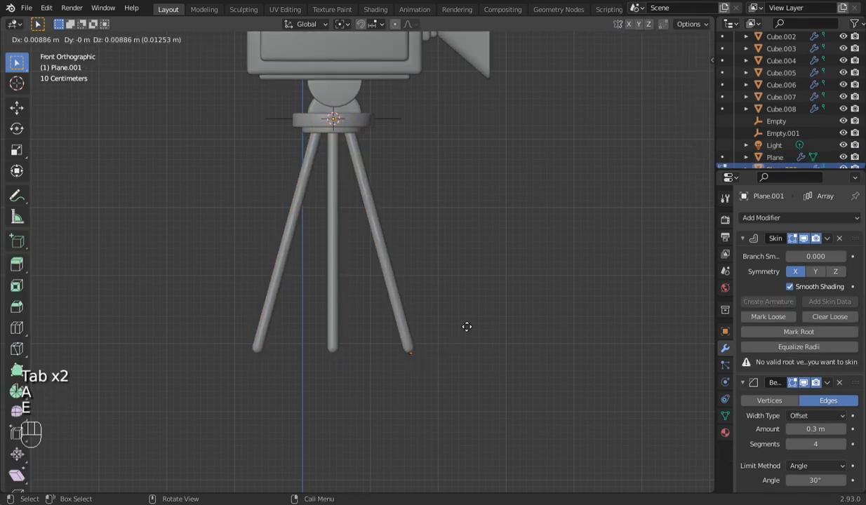
left_click(456, 372, "ctrl")
key("ctrl+z")
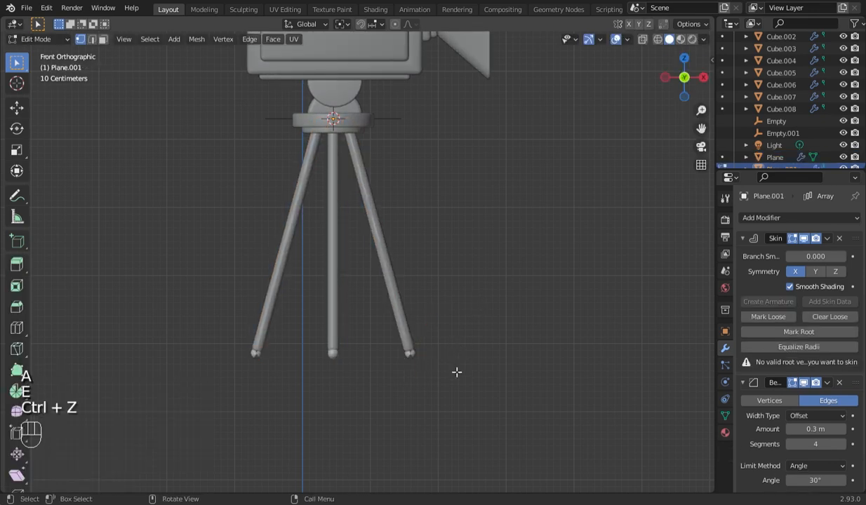
Snap the 3D cursor to the separated vertex at the leg's bottom, using X-ray display to see it.
key("alt+z")
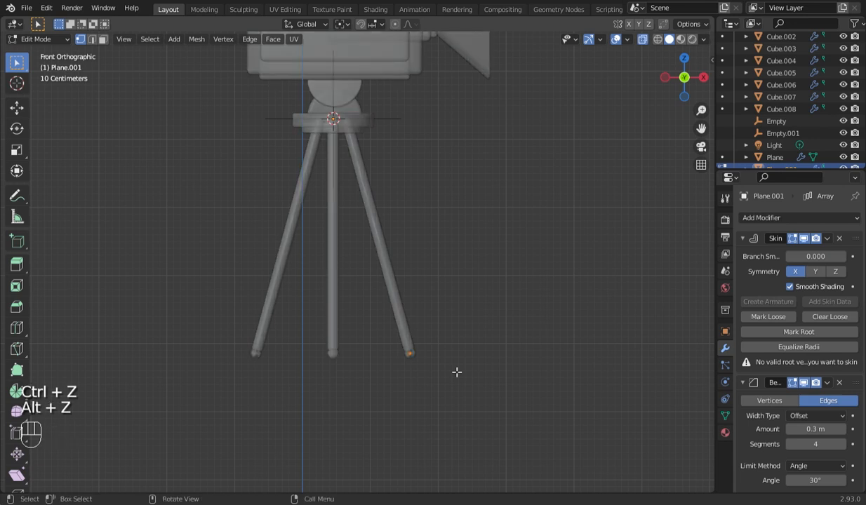
key("shift+s")
key("2")
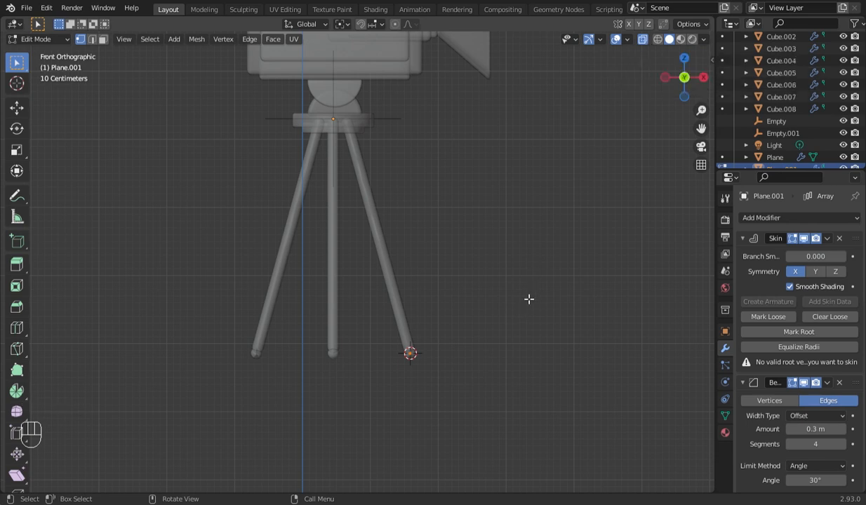
left_click(640, 42)
Return to Object Mode and delete the separated foot object Plane.001.
key("Tab")
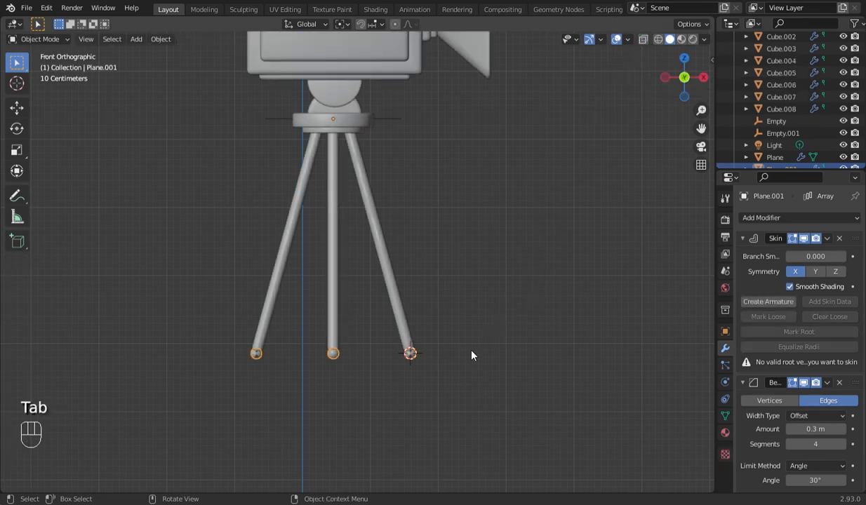
key("x")
left_click(292, 361)
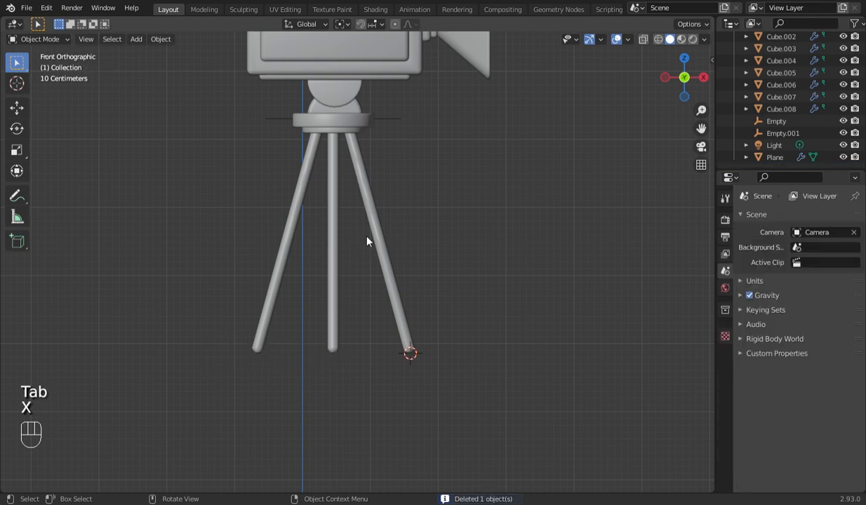
Select the tripod legs, check their mesh in Edit Mode with X-ray, and duplicate the legs object in place.
left_click(378, 228)
key("Tab")
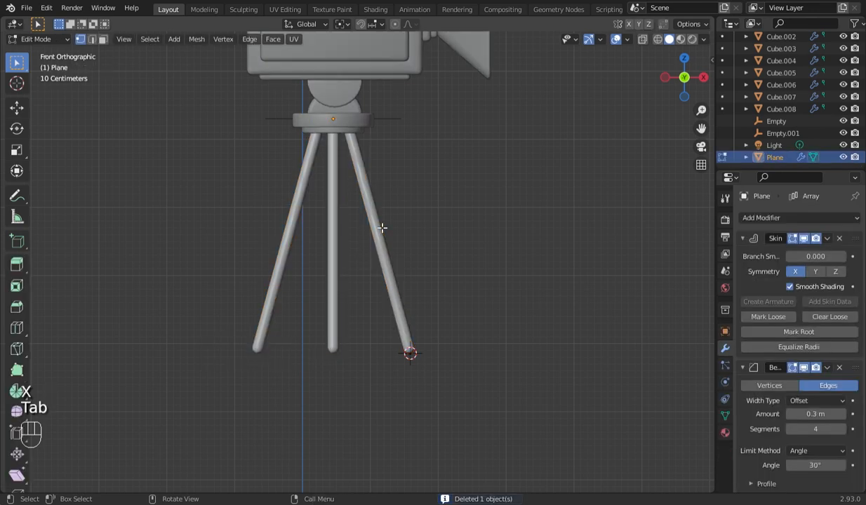
key("a")
key("q")
key("alt+z")
key("a")
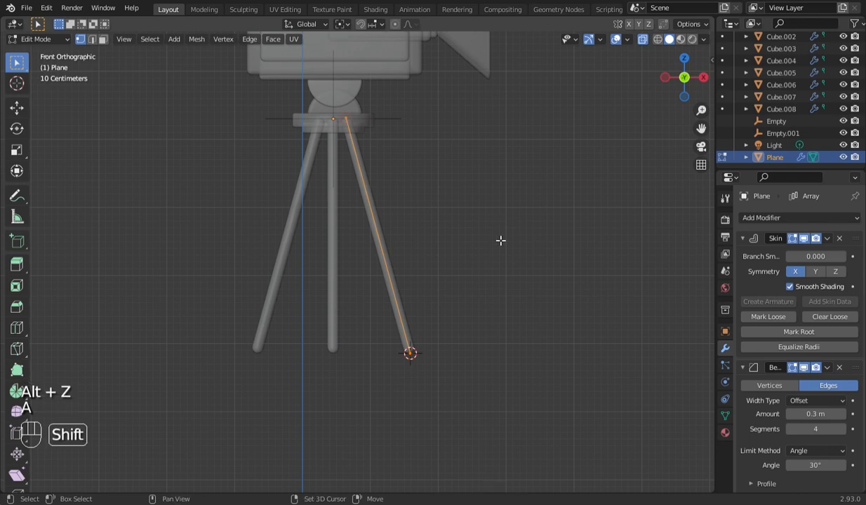
left_click(643, 40)
key("Tab")
key("shift+s")
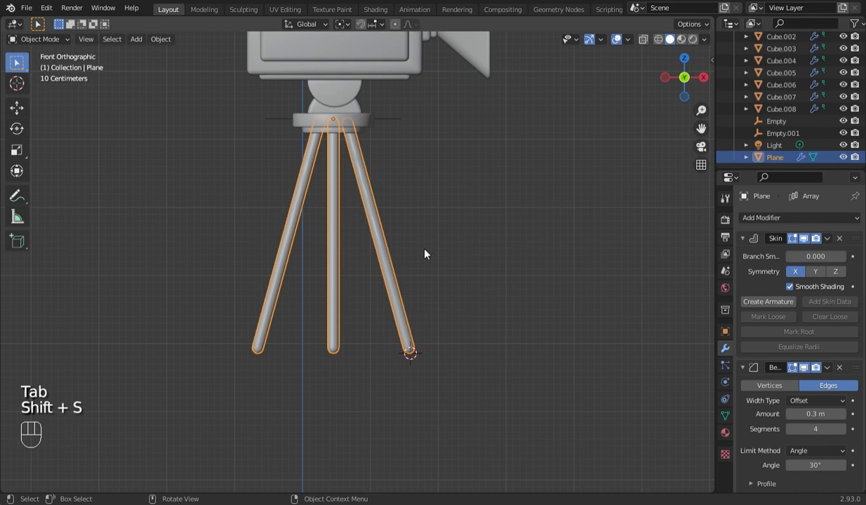
key("shift+d")
right_click(424, 252)
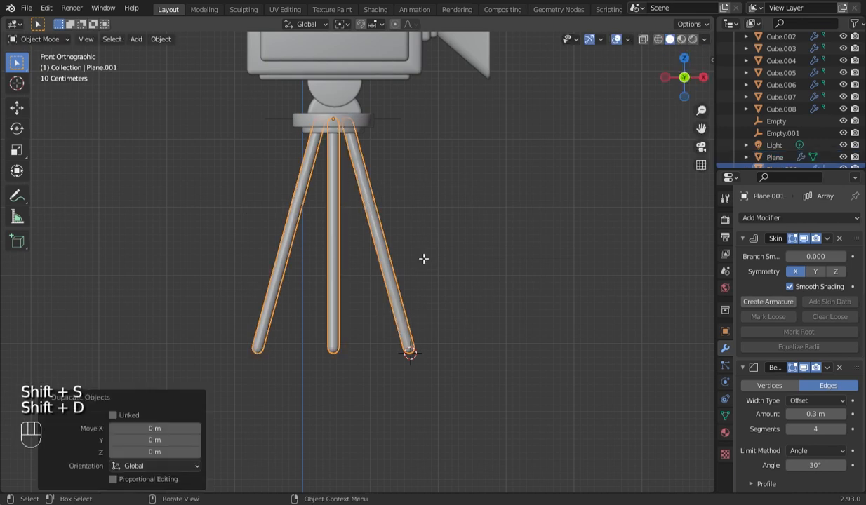
Open the duplicated legs' mesh in Edit Mode with X-ray display on and select the entire leg edge.
key("Tab")
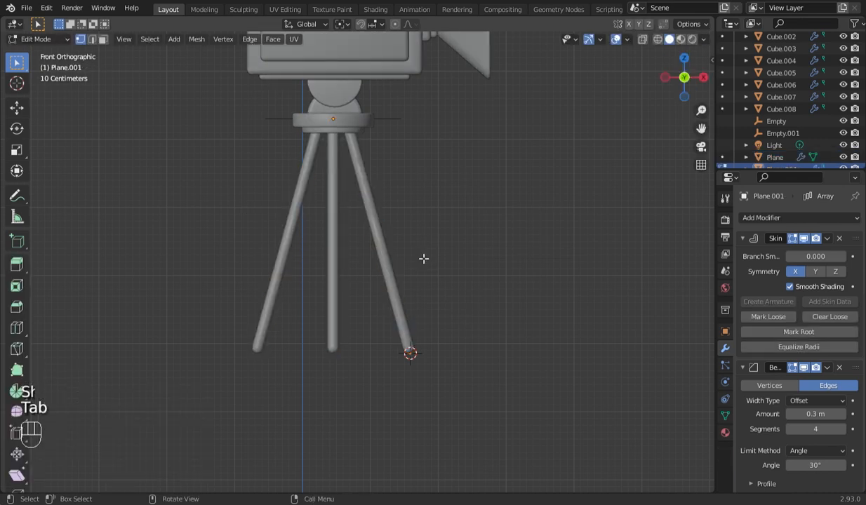
scroll(730, 158, "down", 1)
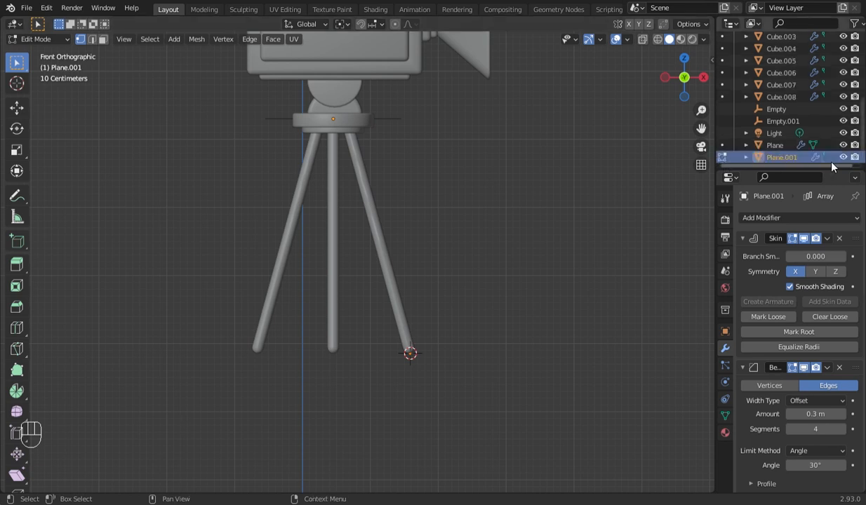
key("a")
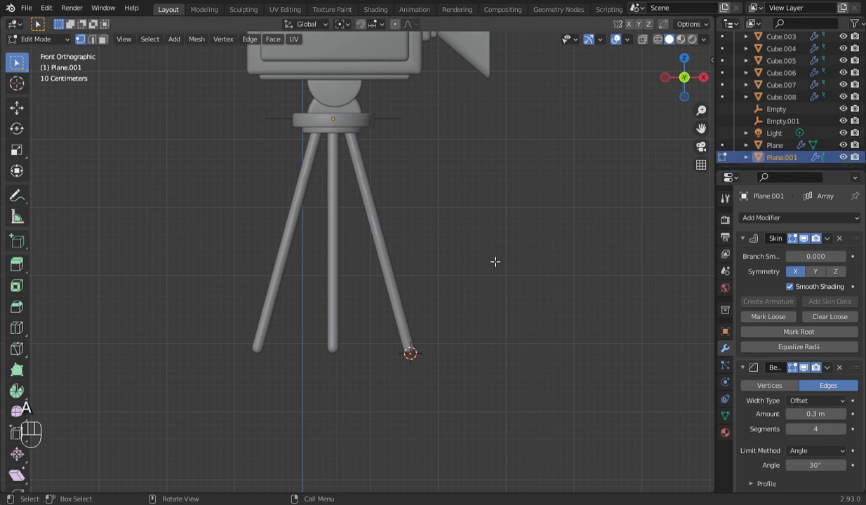
key("alt+z")
key("a")
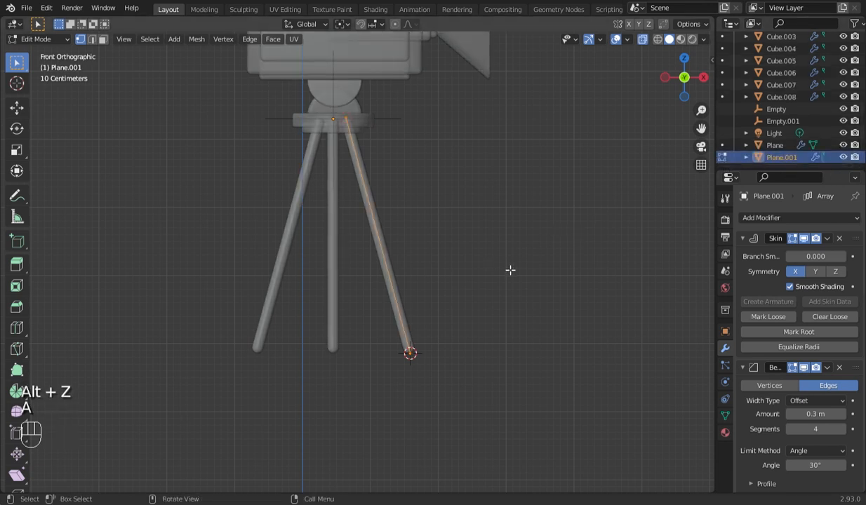
key("a")
key("z")
key("a")
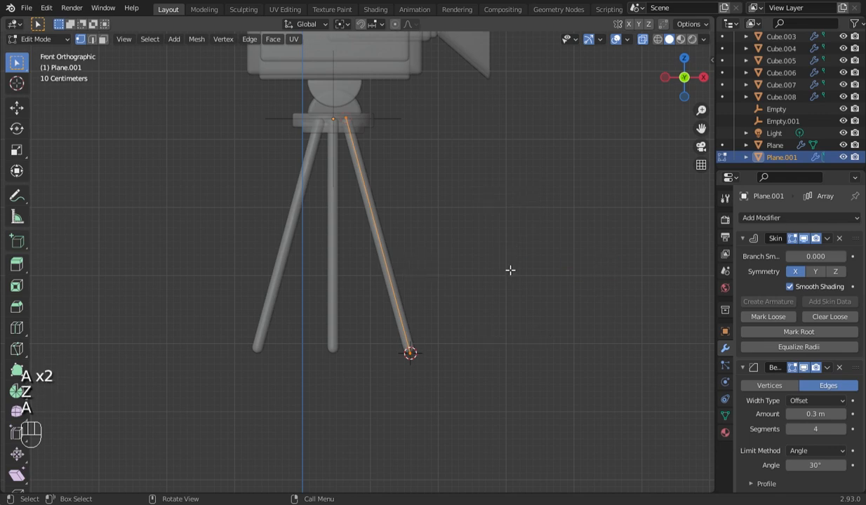
Try to scale the duplicated leg edge along its local Z, X and Y axes, and undo the scaling.
key("s")
key("z")
key("z")
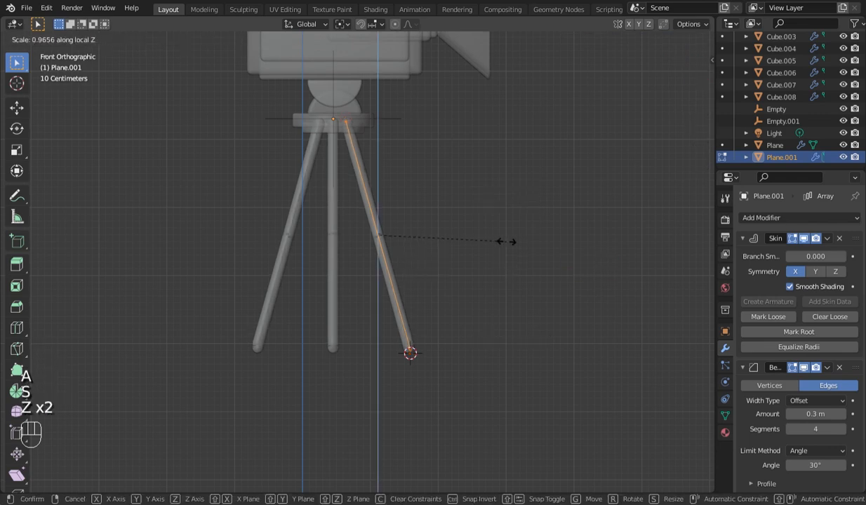
key("x")
key("x")
key("y")
key("y")
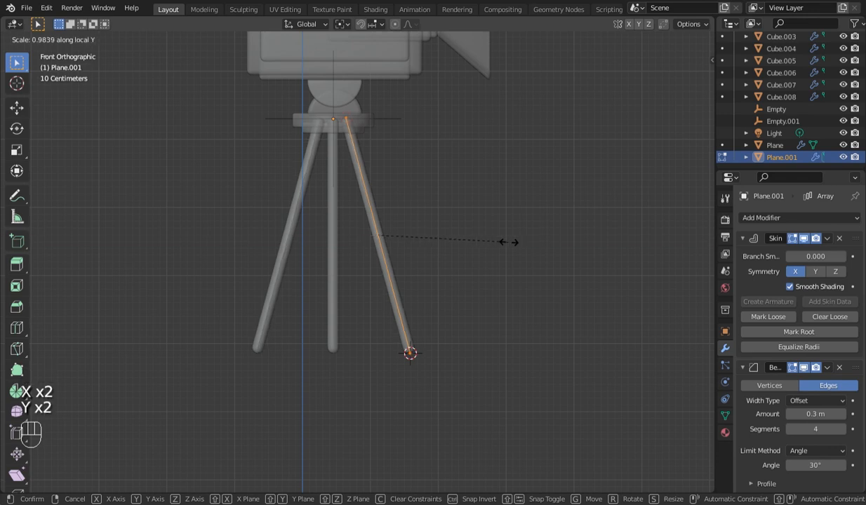
key("ctrl+z")
Shorten the duplicate by moving its top vertex down along the leg, about 0.69 m in X and -2.53 m in Z.
left_click_drag(322, 95, 368, 141)
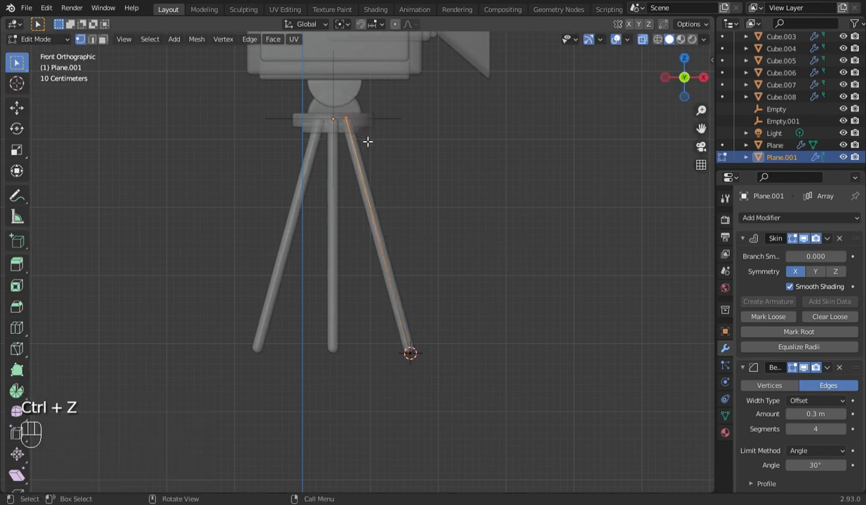
key("g")
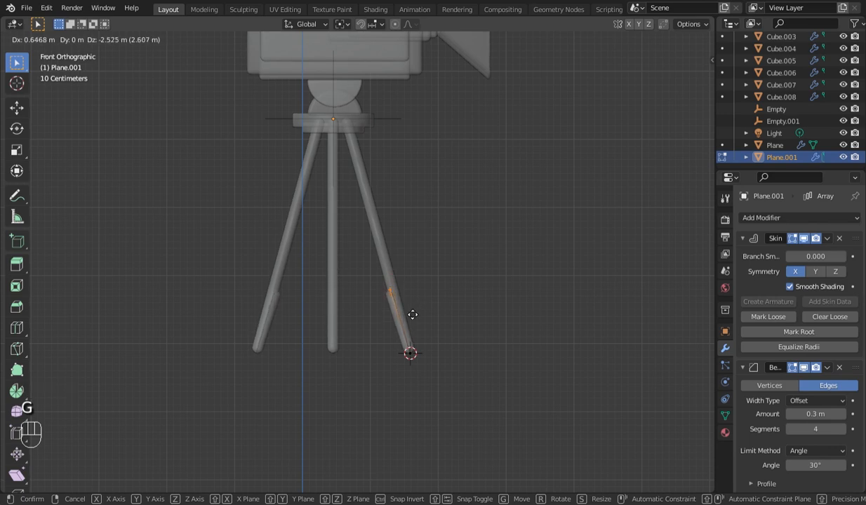
left_click(415, 315)
scroll(415, 314, "up", 10)
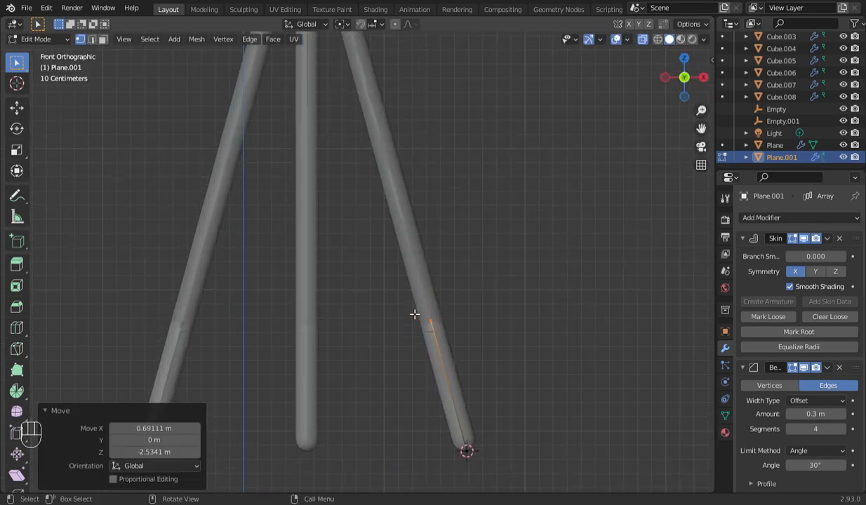
left_click_drag(701, 129, 561, 2)
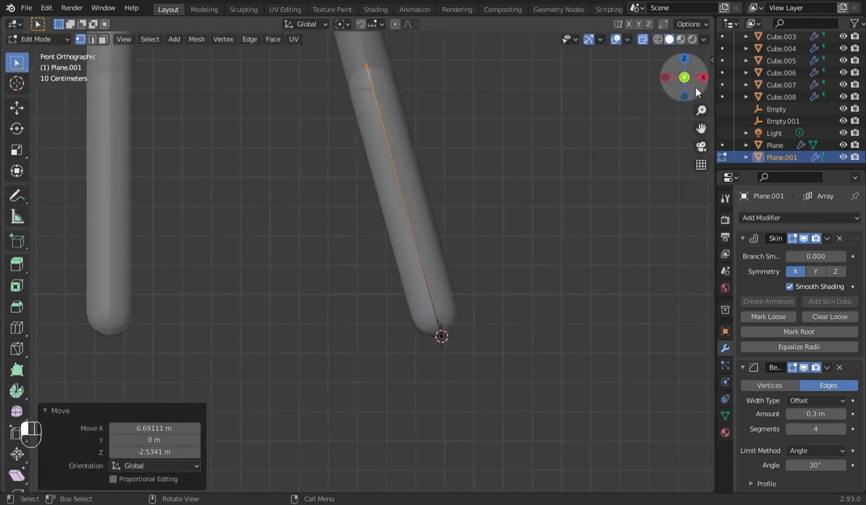
left_click(685, 78)
key("KP_1")
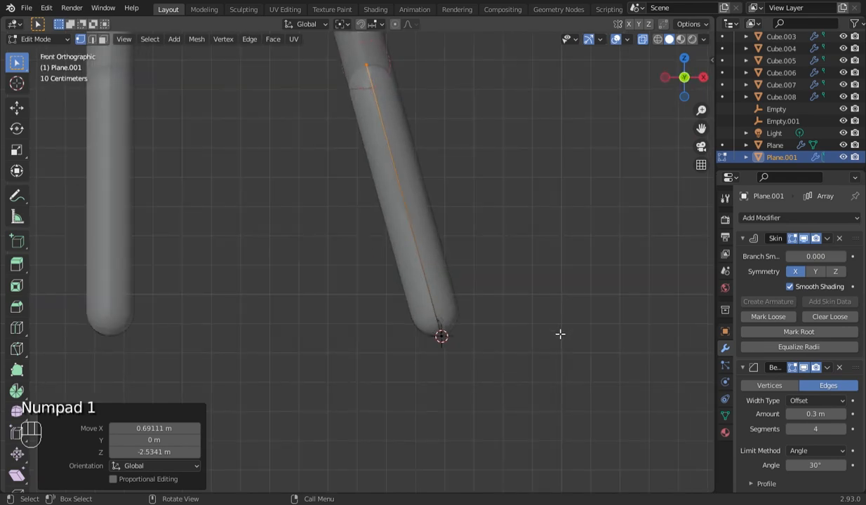
scroll(559, 336, "up", 3)
scroll(559, 336, "down", 6)
key("Tab")
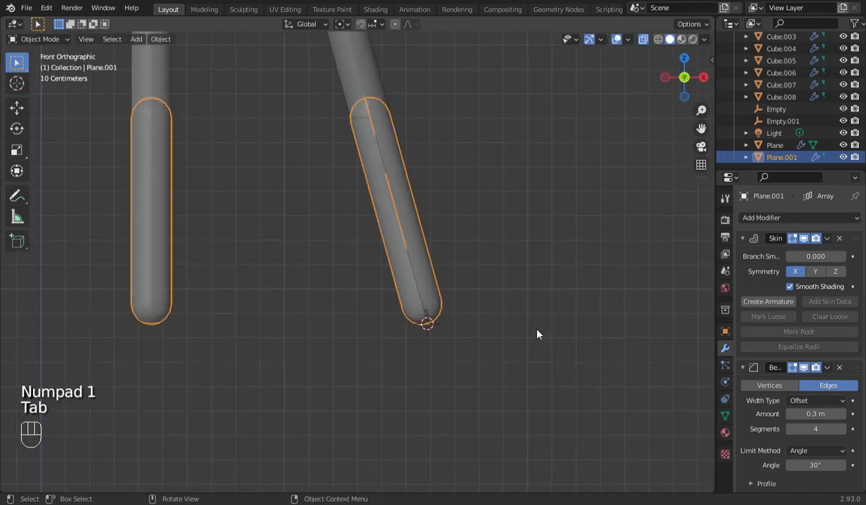
Thicken the whole short foot segment with Skin Resize to a scale of about 2.266, and turn X-ray off.
scroll(512, 319, "down", 2)
key("Tab")
key("a")
key("ctrl+a")
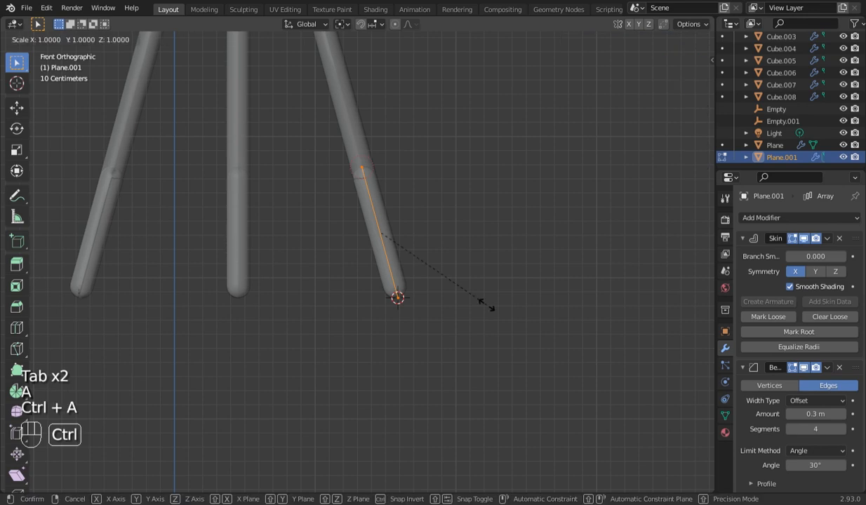
left_click(646, 354)
scroll(645, 355, "down", 4)
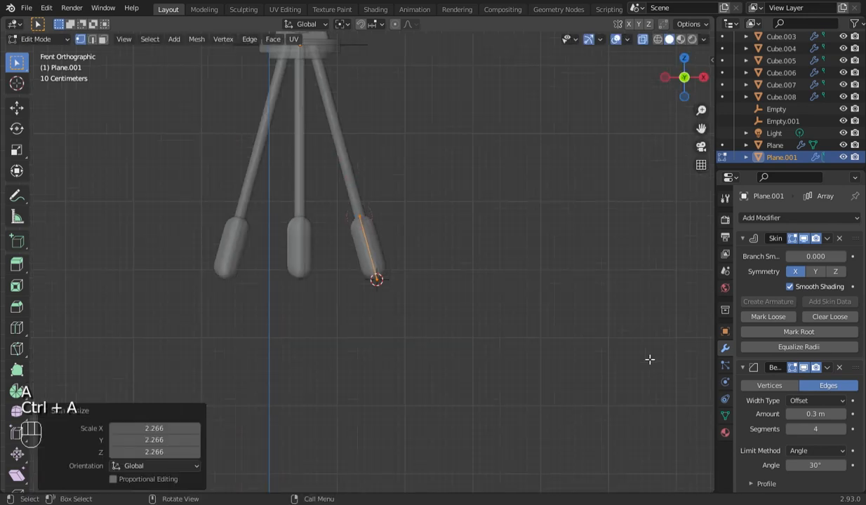
left_click(642, 40)
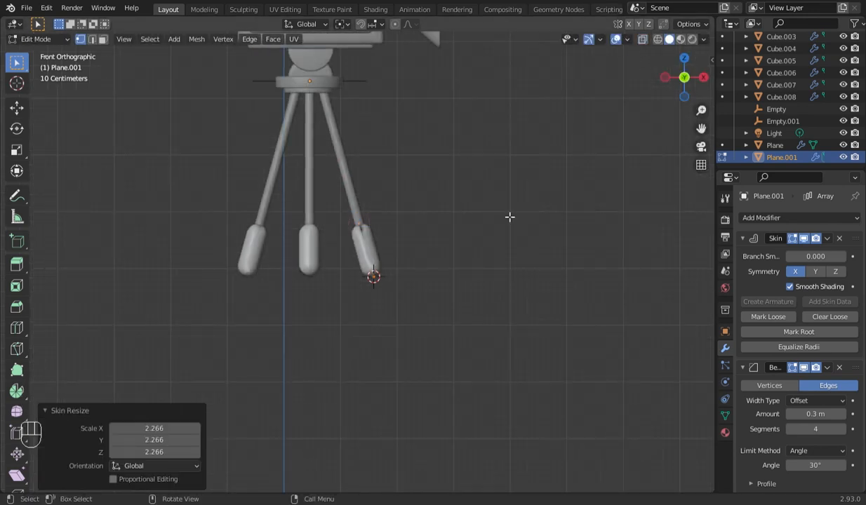
Try to move the whole foot segment down along the leg with X-ray on, and undo the move.
scroll(466, 274, "up", 3)
key("Tab")
key("Tab")
key("alt+z")
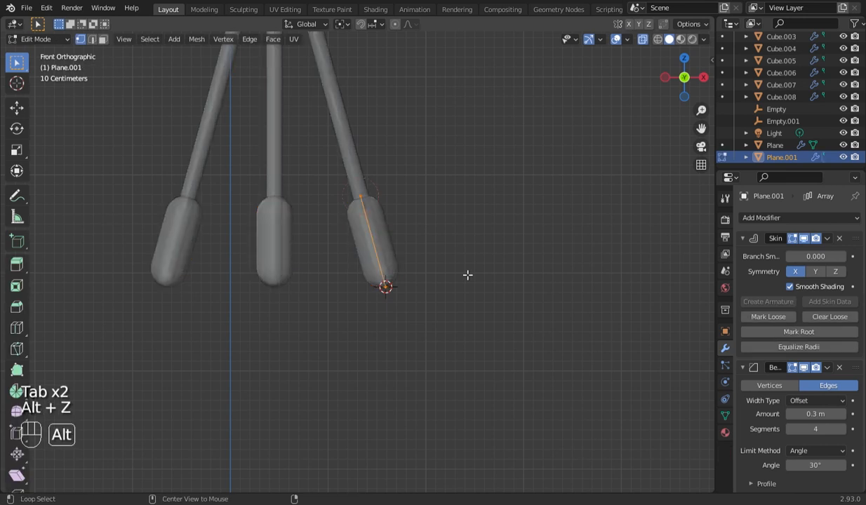
key("g")
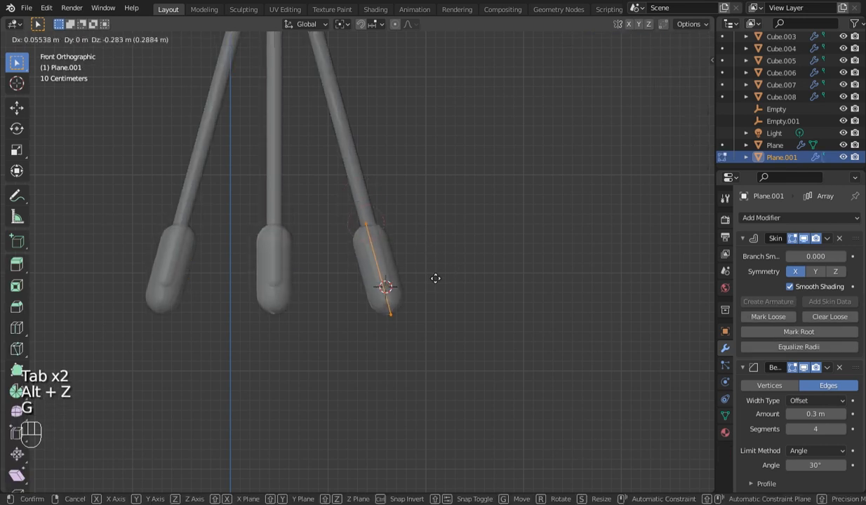
left_click(435, 276)
key("ctrl+z")
key("ctrl+z")
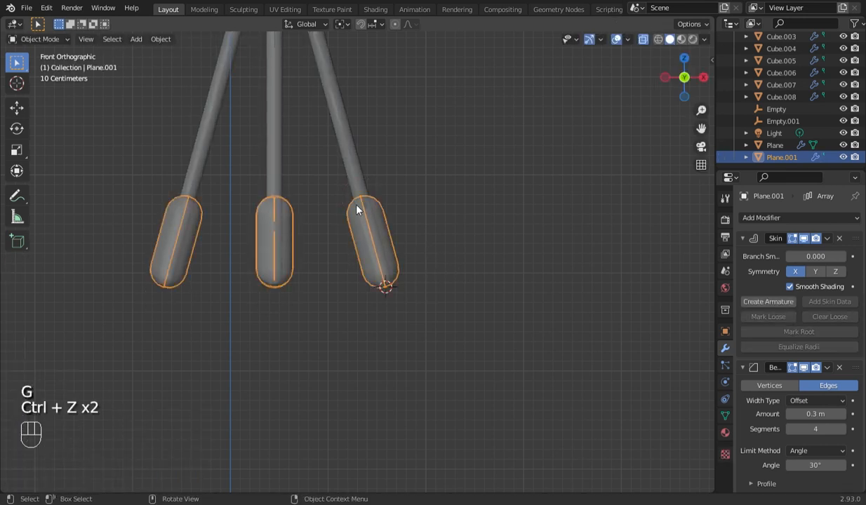
key("ctrl+z")
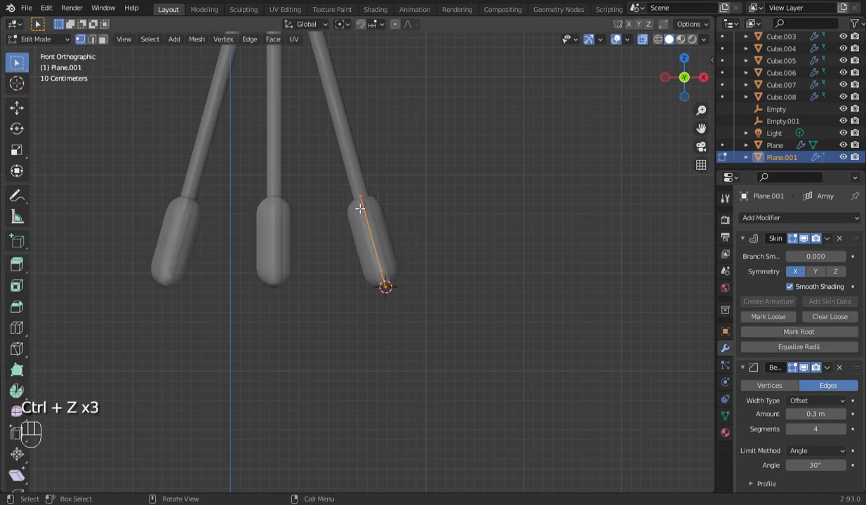
Shorten the feet by moving the segment's top vertex down the leg, about 0.15 m in X and -0.55 m in Z.
left_click(379, 205)
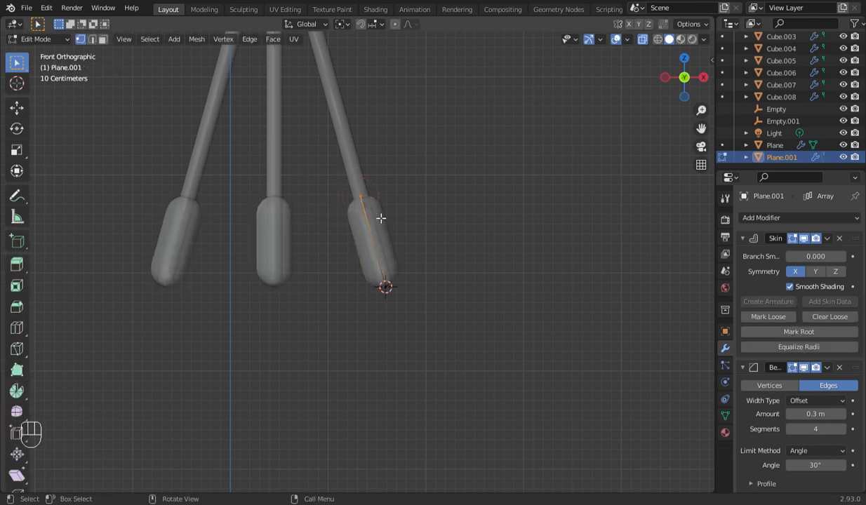
key("g")
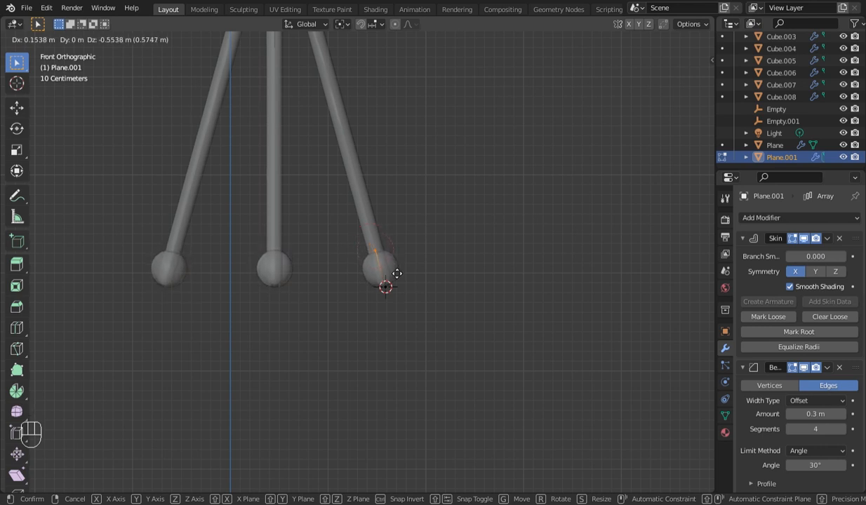
left_click(396, 273)
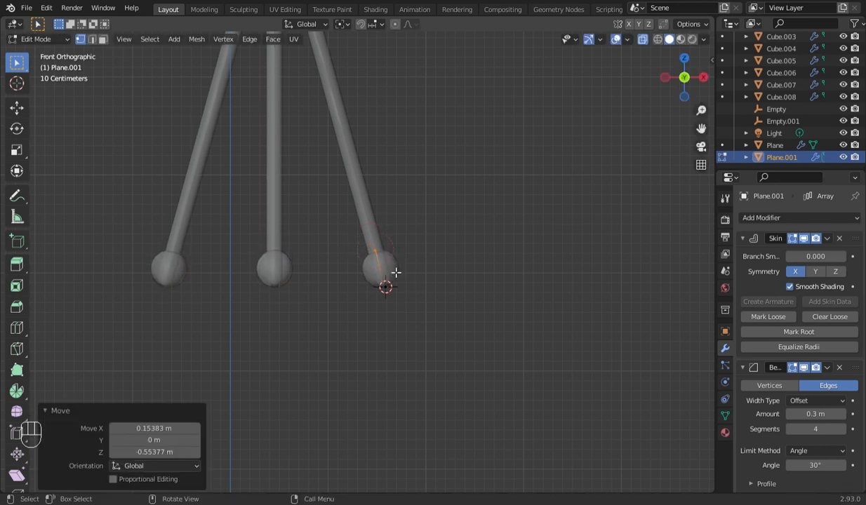
key("Tab")
key("Tab")
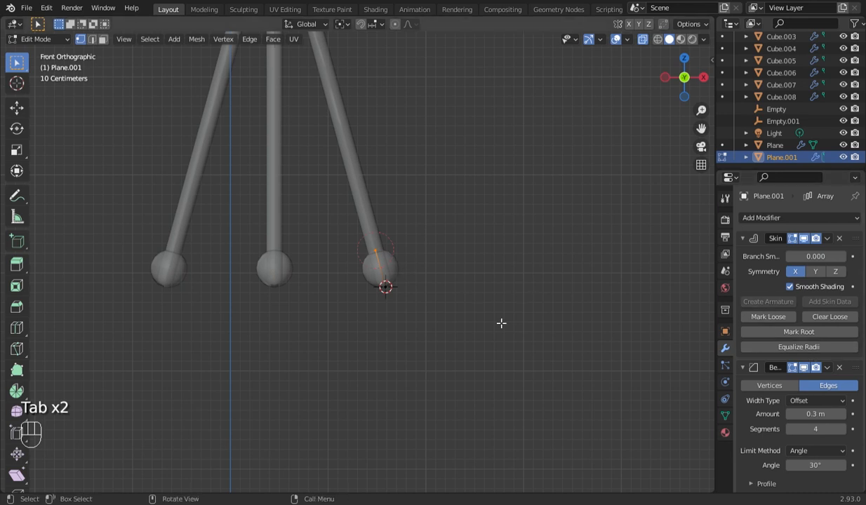
Select the whole foot segment and slightly reduce its thickness with Skin Resize to a scale of about 0.951.
key("a")
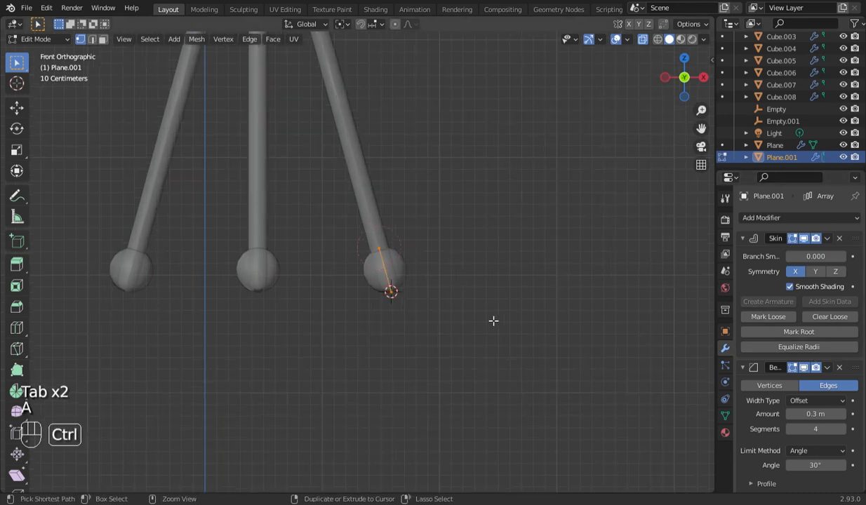
key("ctrl+a")
left_click(485, 316)
scroll(813, 354, "down", 7)
scroll(813, 354, "up", 4)
scroll(812, 354, "down", 5)
scroll(836, 390, "up", 8)
Set the feet's Bevel modifier amount to about 0.093 m and check the shape in the front view.
key("shift")
left_click_drag(815, 414, 779, 414, "shift")
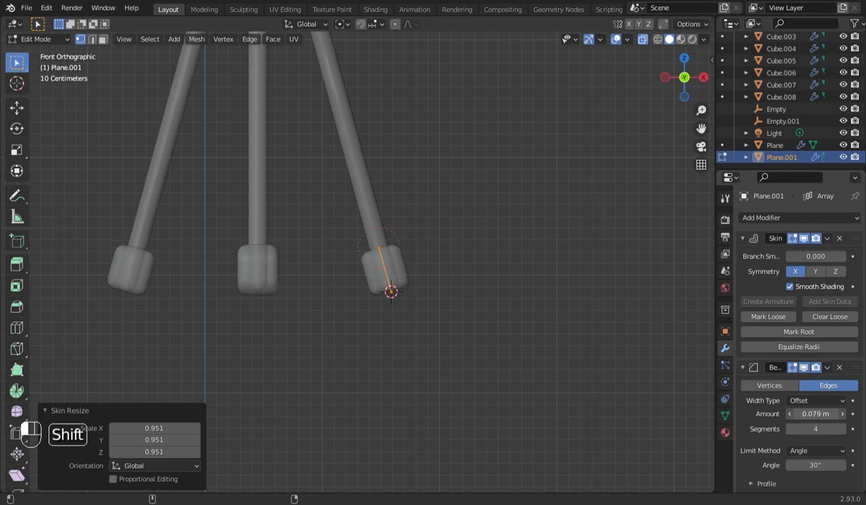
scroll(537, 246, "down", 4)
scroll(423, 289, "up", 6)
left_click_drag(678, 79, 579, 48)
key("KP_1")
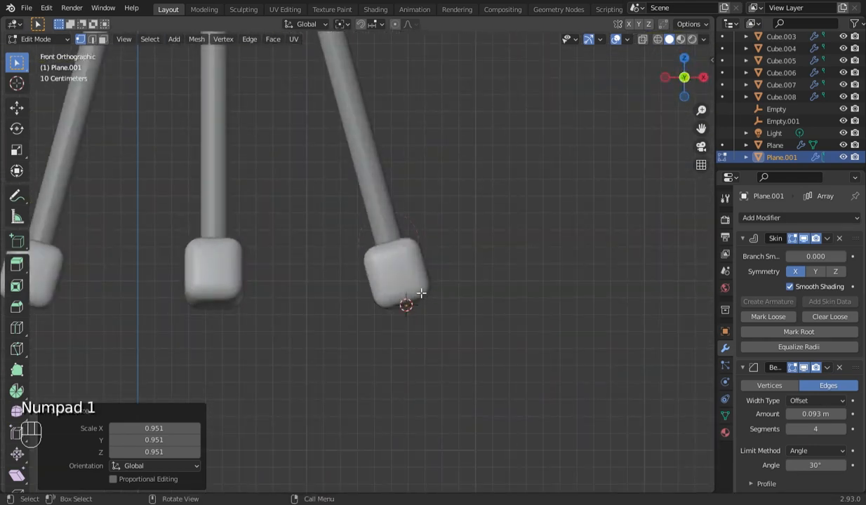
Leave Edit Mode and increase the feet's Bevel modifier amount to 0.113 m.
key("Tab")
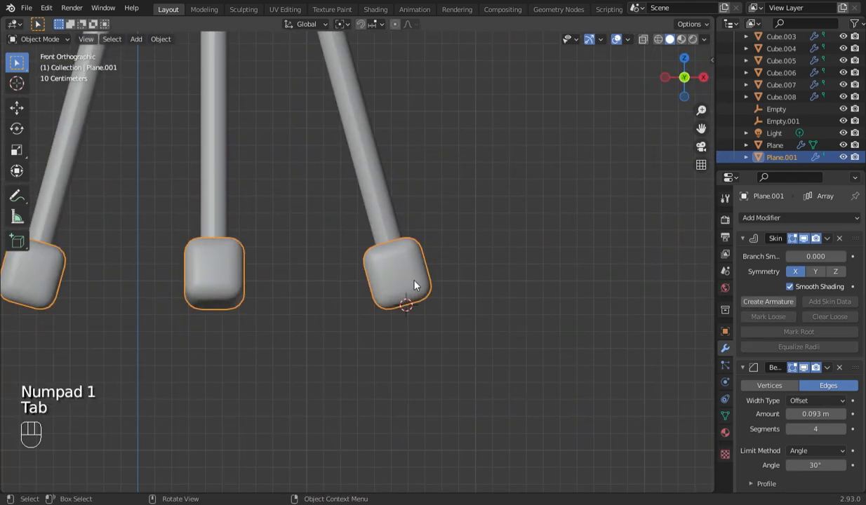
scroll(414, 286, "down", 3)
scroll(414, 285, "up", 1)
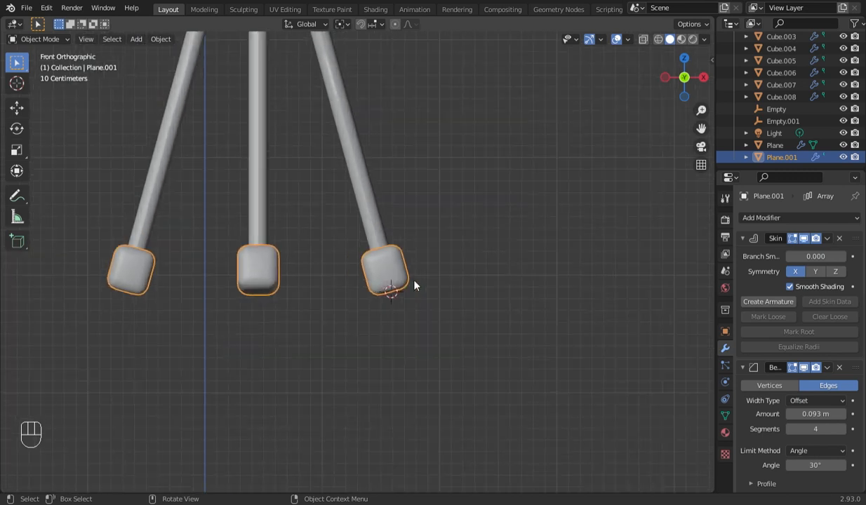
scroll(414, 286, "up", 3)
scroll(767, 389, "down", 3)
left_click_drag(824, 342, 843, 341)
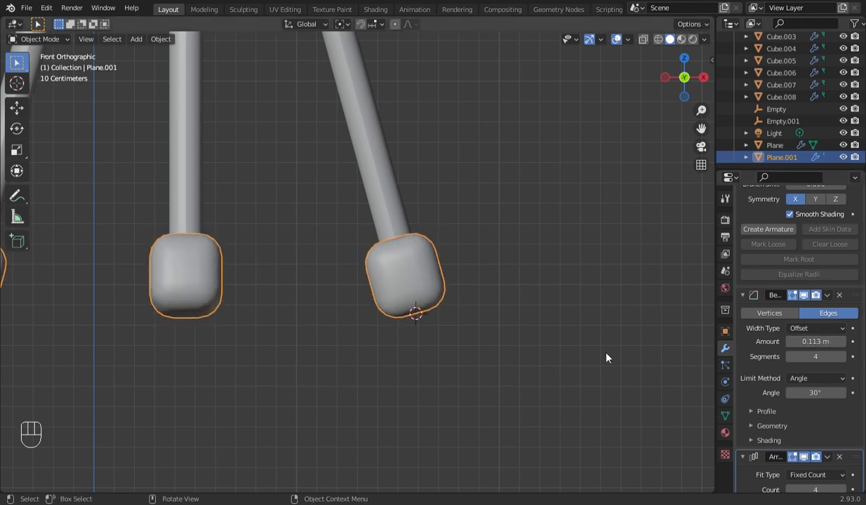
Delete the tripod feet object and save the file.
scroll(526, 356, "down", 6)
key("x")
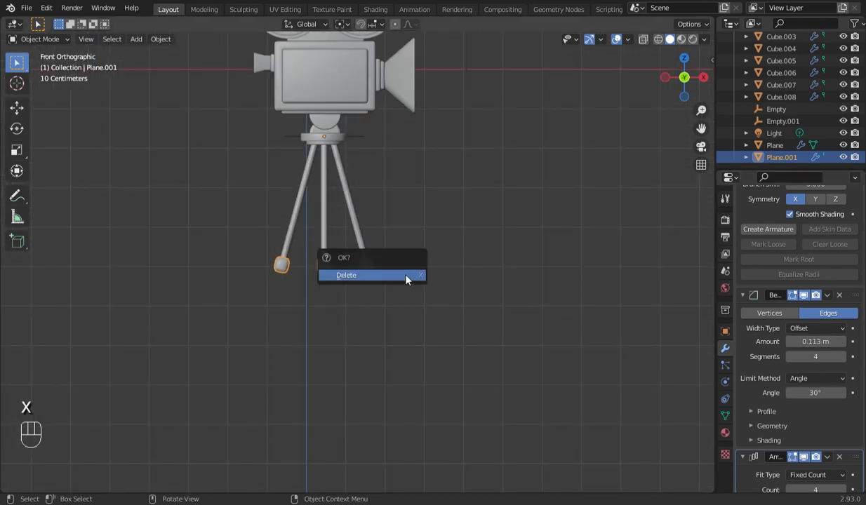
left_click(406, 277)
key("KP_1")
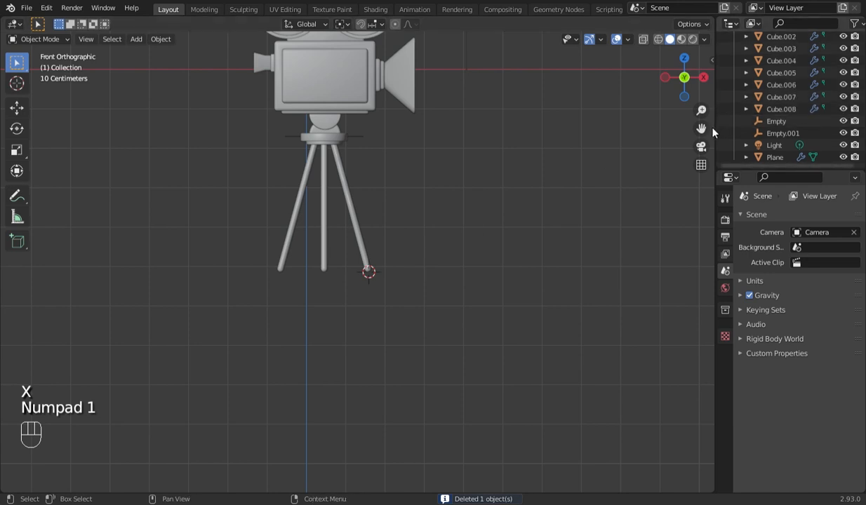
left_click_drag(701, 128, 733, 175)
key("ctrl+s")
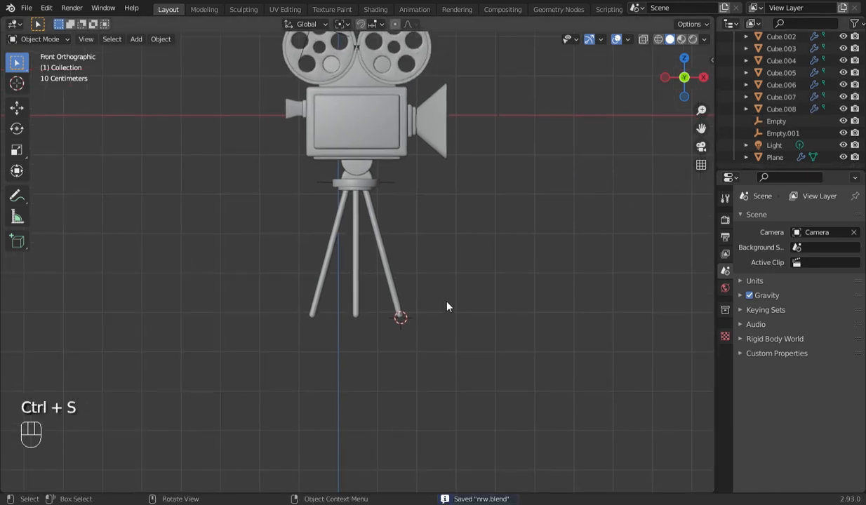
Examine the whole camera and tripod from the front for overall proportions and the bare leg ends.
scroll(431, 290, "down", 2)
left_click_drag(682, 77, 541, 113)
key("KP_1")
scroll(396, 254, "up", 5)
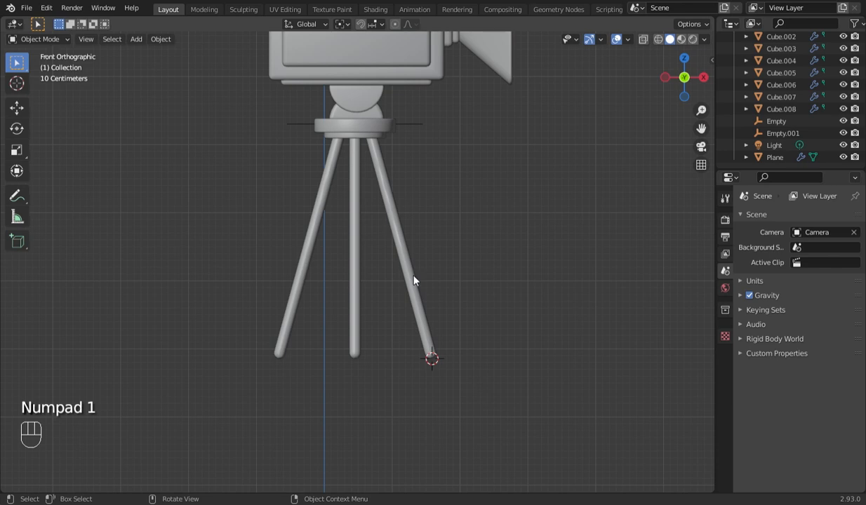
scroll(414, 280, "down", 3)
scroll(413, 281, "up", 2)
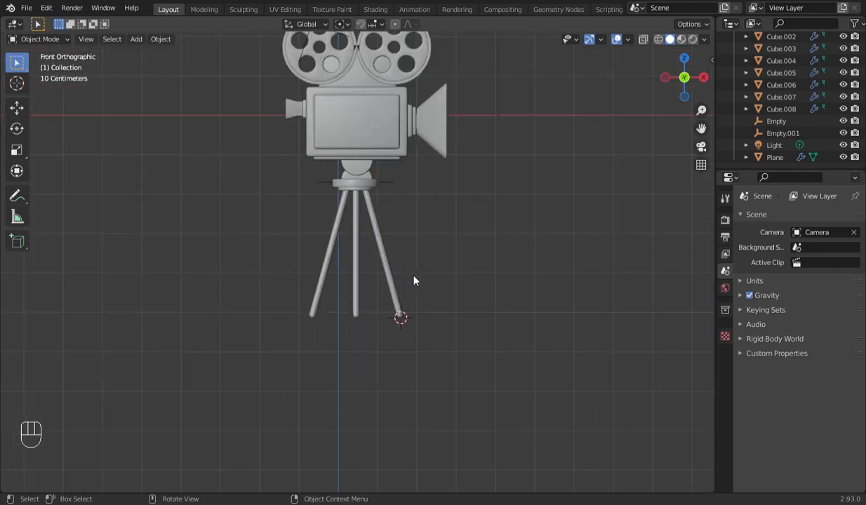
scroll(414, 281, "down", 1)
left_click_drag(701, 128, 709, 191)
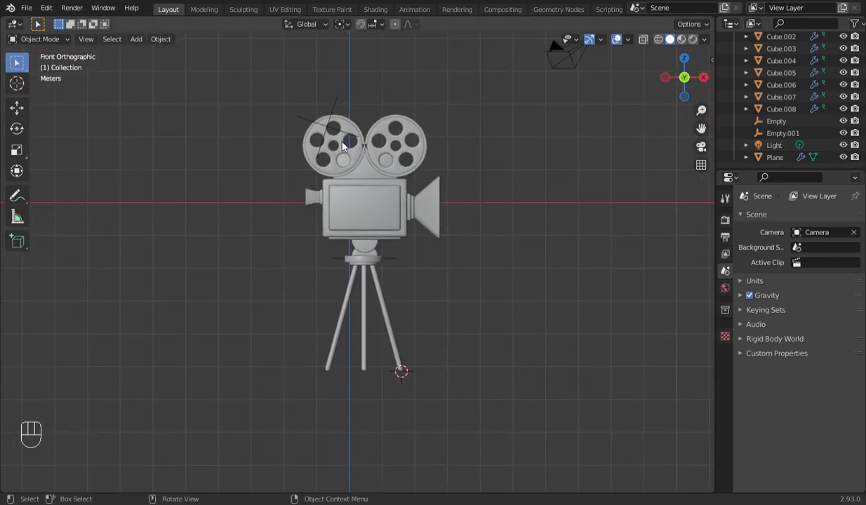
scroll(343, 145, "up", 4)
scroll(344, 146, "down", 3)
scroll(565, 137, "up", 1)
scroll(565, 137, "down", 1)
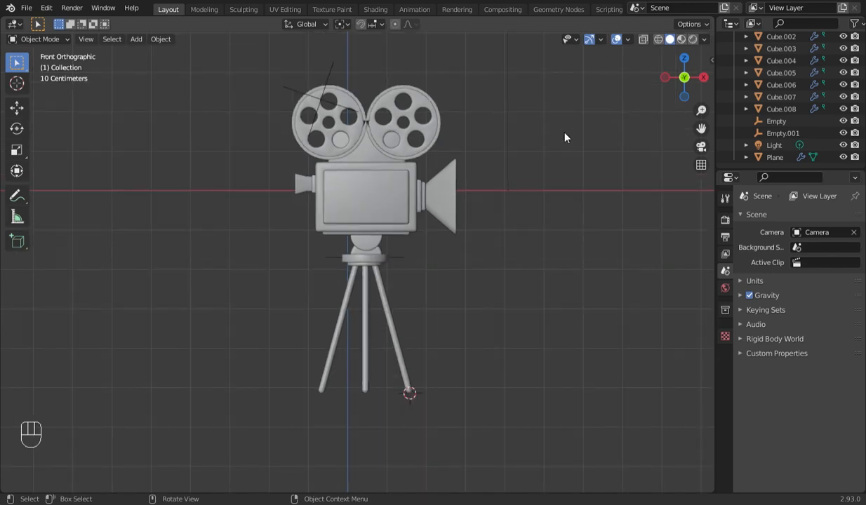
Switch to the Shading workspace and replace its file browser with a wider 3D Viewport showing the model from the front.
left_click(374, 9)
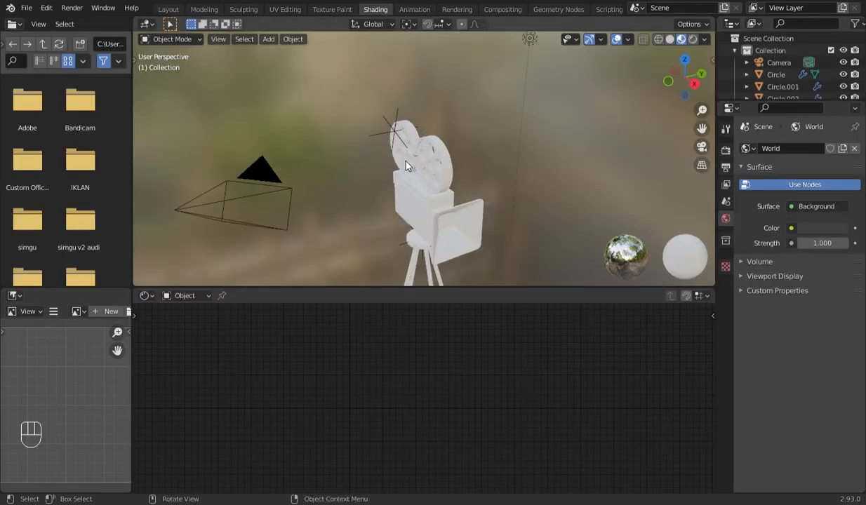
left_click(23, 26)
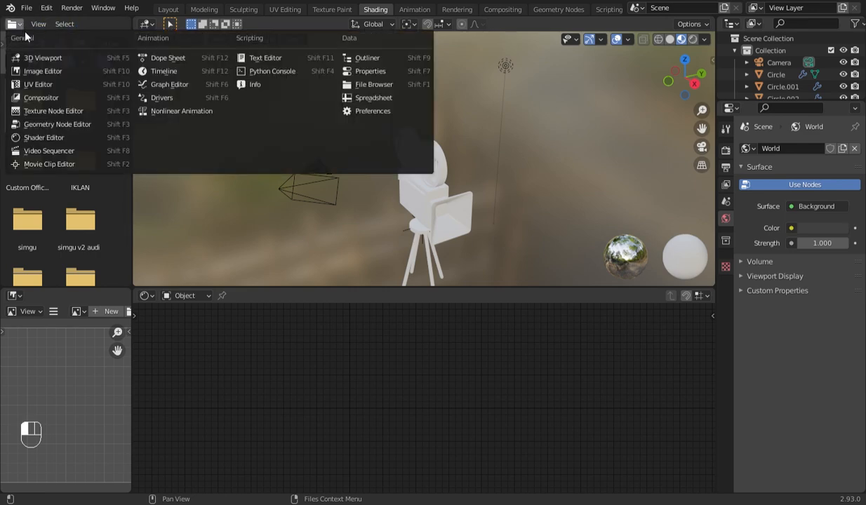
left_click(40, 58)
key("KP_1")
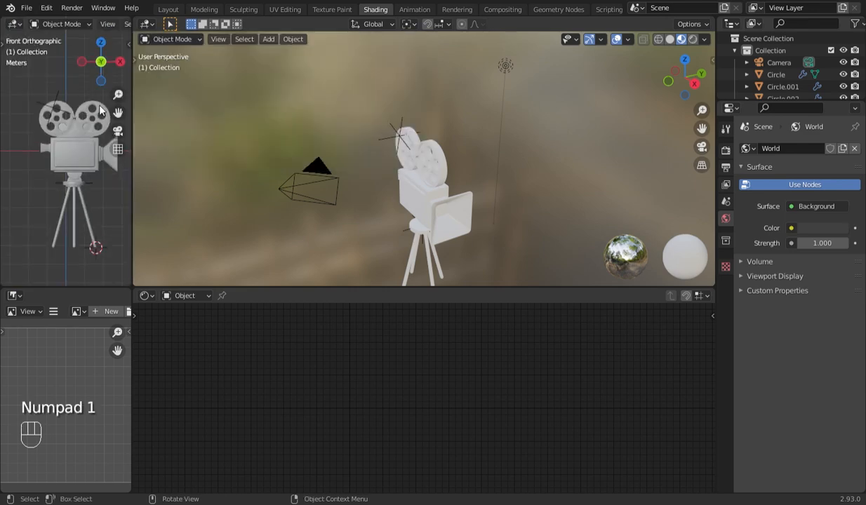
left_click_drag(138, 103, 267, 109)
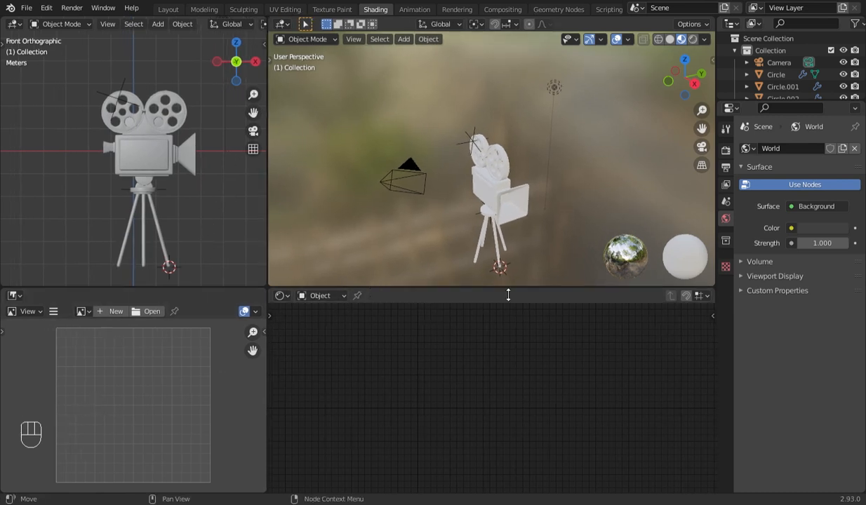
Examine the camera from an angle in the large viewport, using Rendered shading.
scroll(560, 247, "down", 2)
key("KP_1")
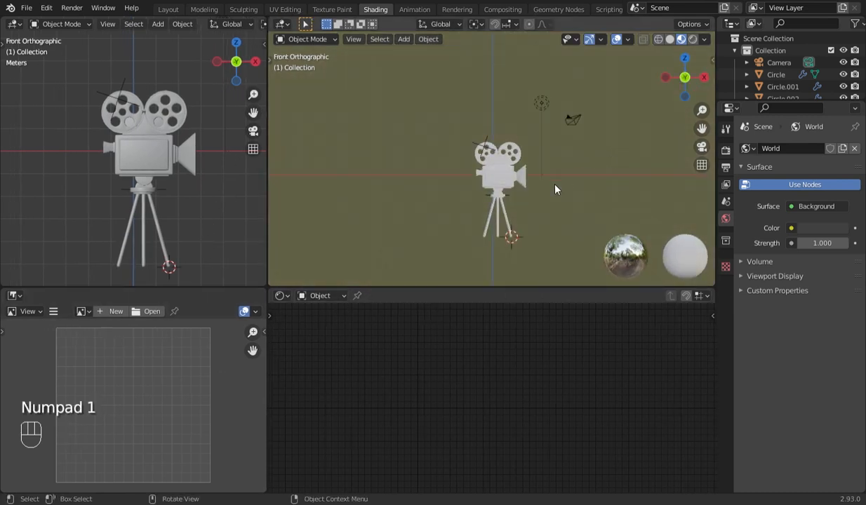
scroll(554, 179, "up", 4)
left_click_drag(686, 84, 599, 122)
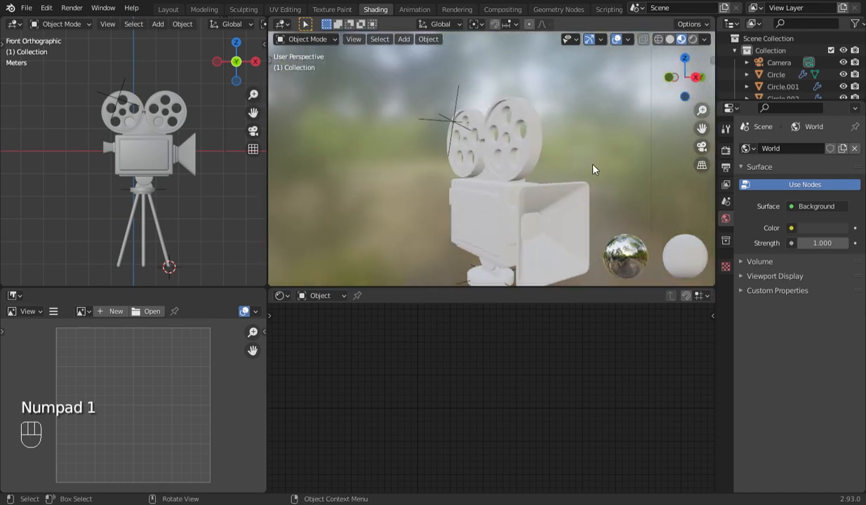
scroll(566, 165, "up", 3)
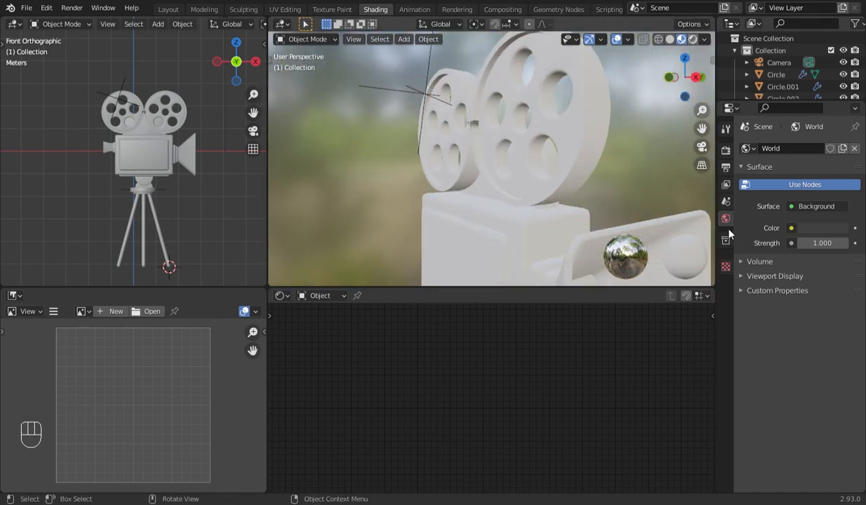
left_click(692, 40)
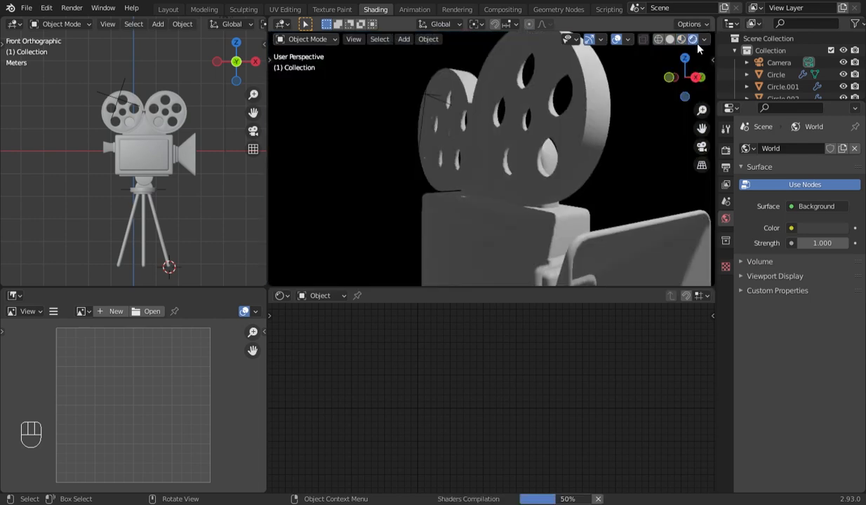
scroll(637, 183, "down", 2)
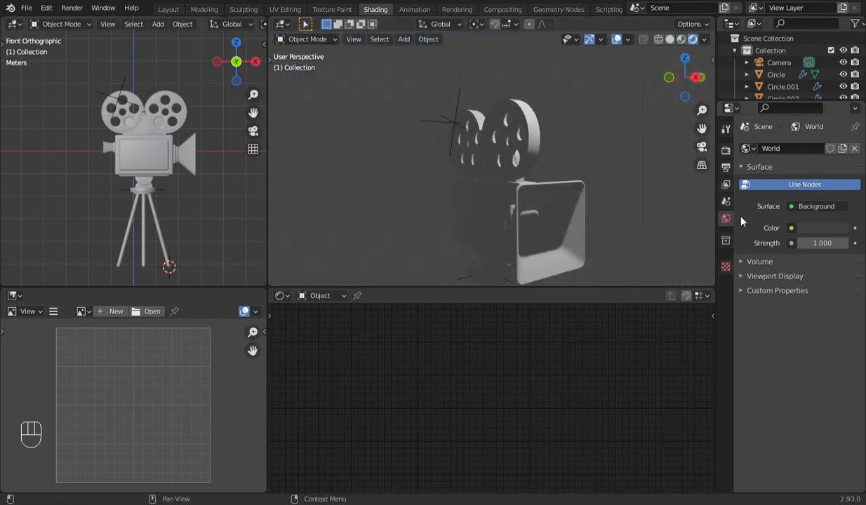
Set the world color to an Environment Texture, load the umhlanga sunrise image, and check the lighting on the model.
left_click(796, 228)
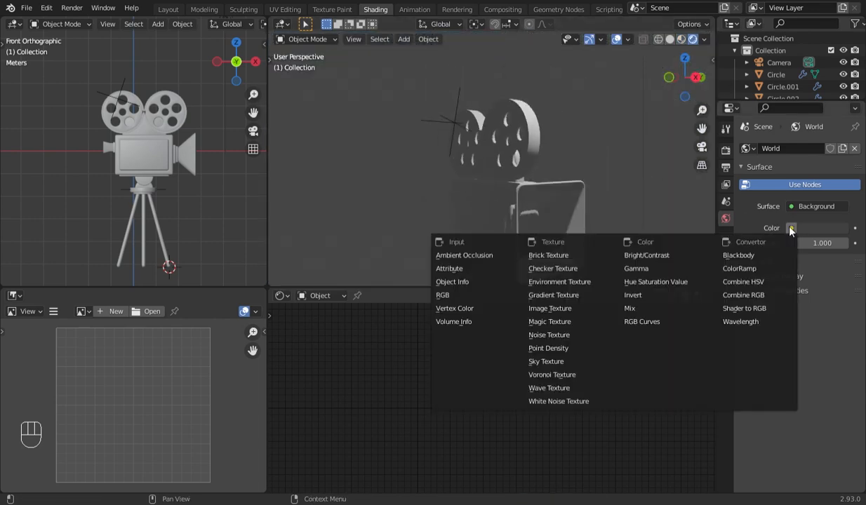
left_click(602, 280)
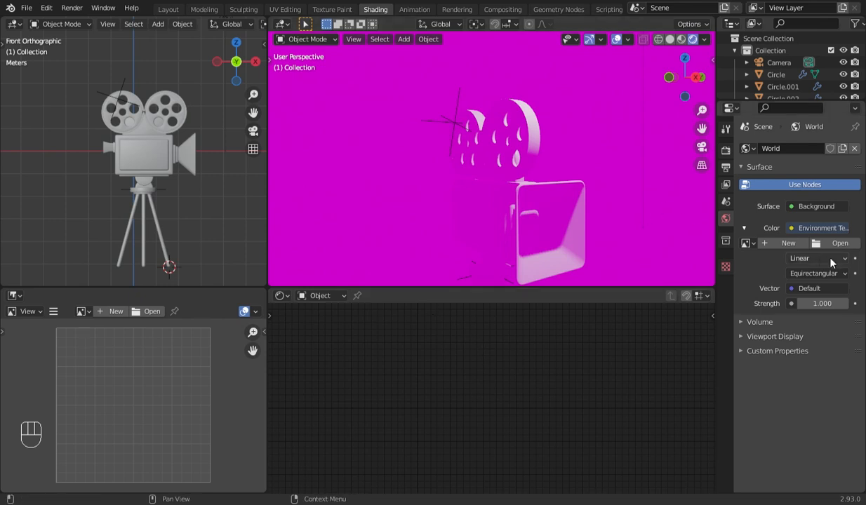
scroll(687, 248, "down", 2)
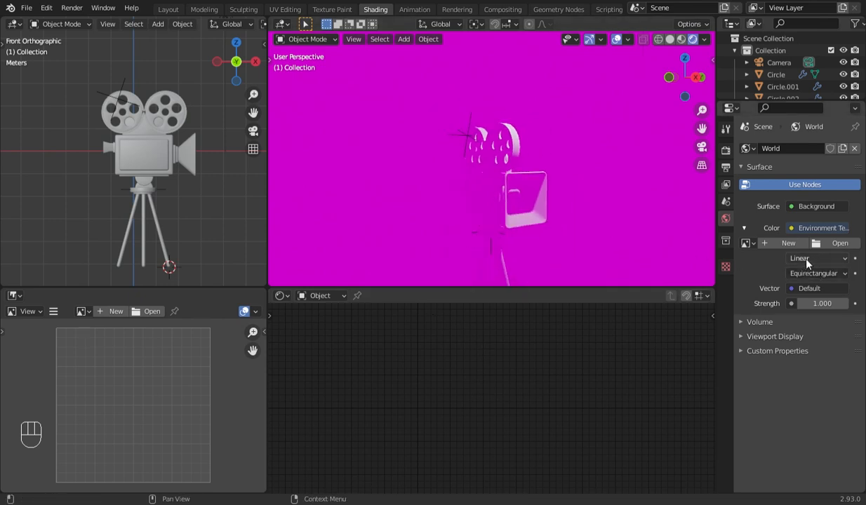
left_click(839, 245)
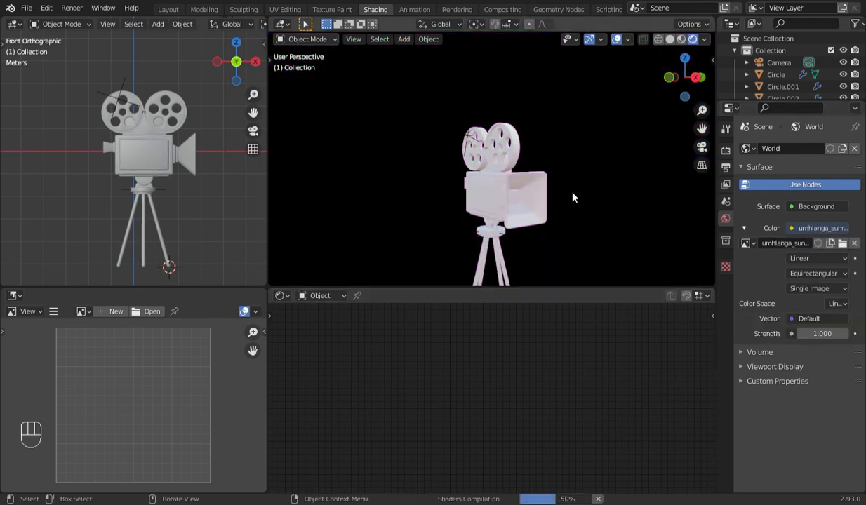
left_click_drag(671, 81, 631, 105)
scroll(456, 217, "up", 5)
scroll(625, 183, "down", 4)
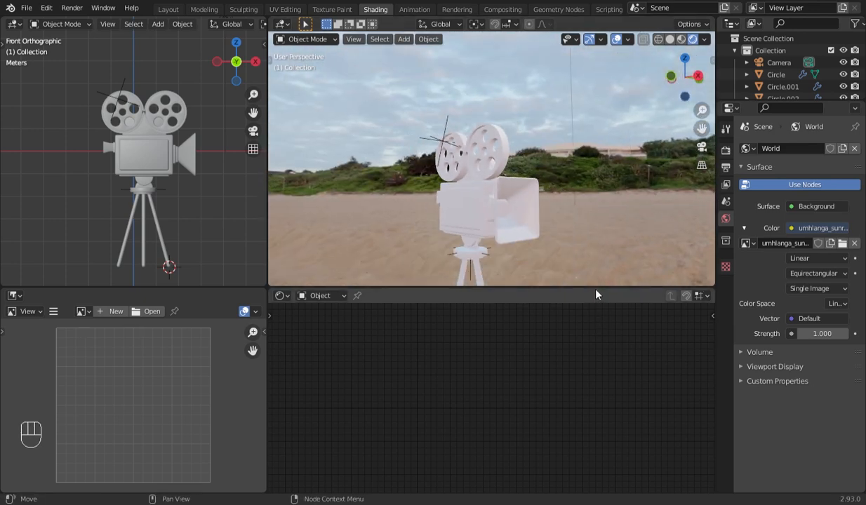
Enlarge the upper areas and join the rendered viewport with the area below so the Shader Editor fills the space.
left_click_drag(598, 293, 594, 337)
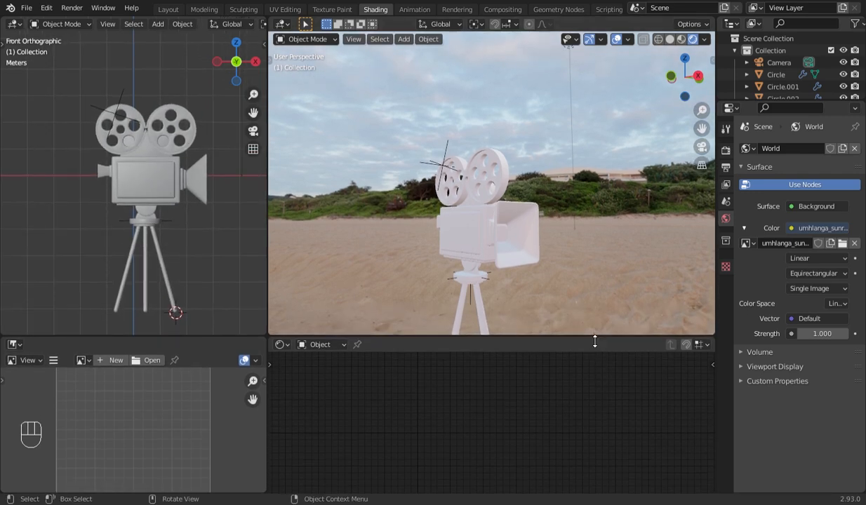
right_click(594, 338)
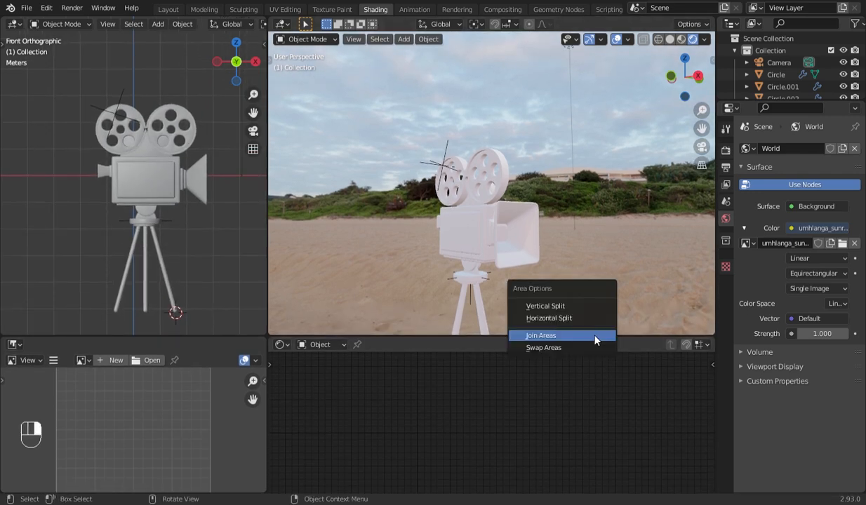
left_click(591, 336)
left_click(421, 267)
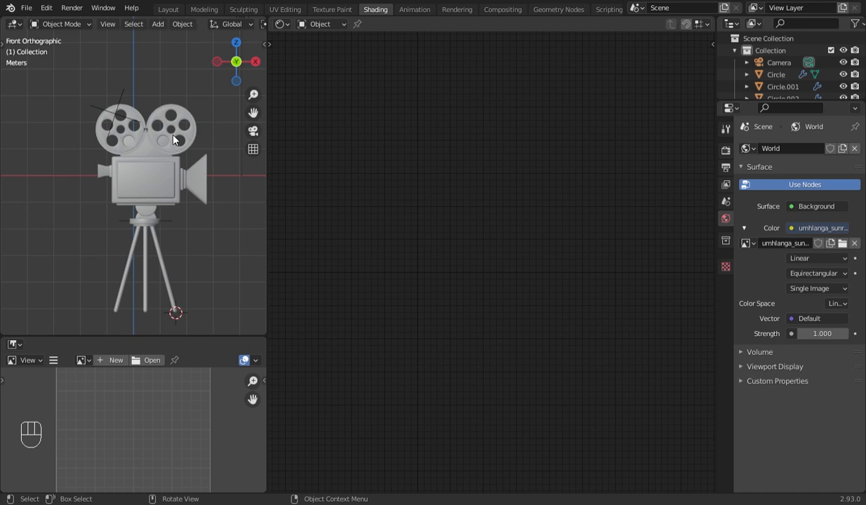
Orbit the remaining 3D Viewport to an angled view of the model and set it to Rendered shading.
mouse_move(206, 97)
middle_mouse_down()
mouse_move(194, 141)
mouse_move(221, 93)
middle_mouse_up()
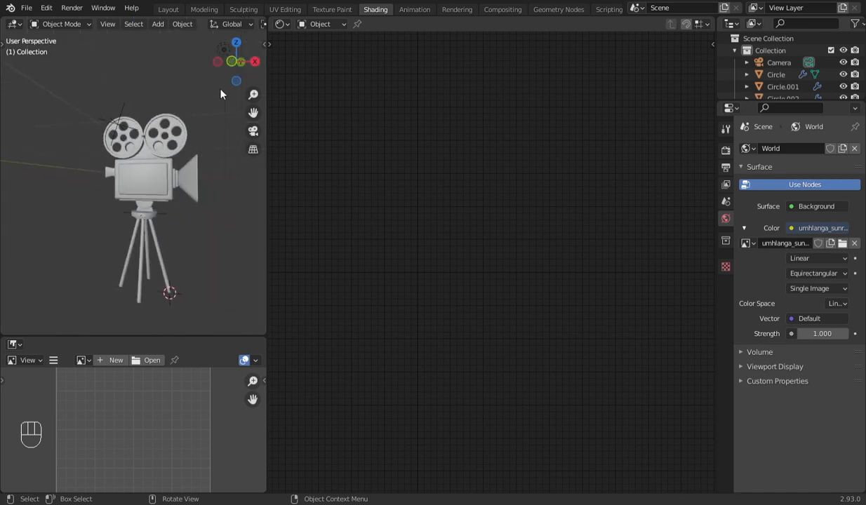
scroll(232, 24, "down", 10)
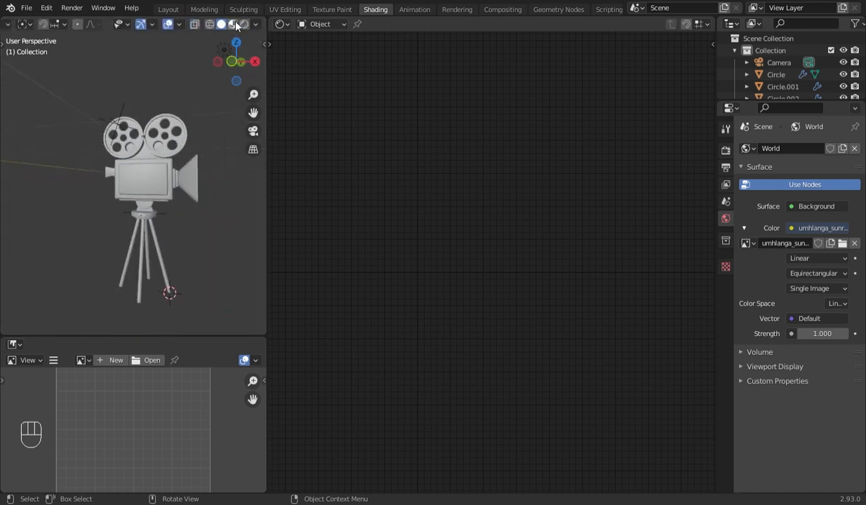
left_click(245, 24)
scroll(184, 162, "up", 3)
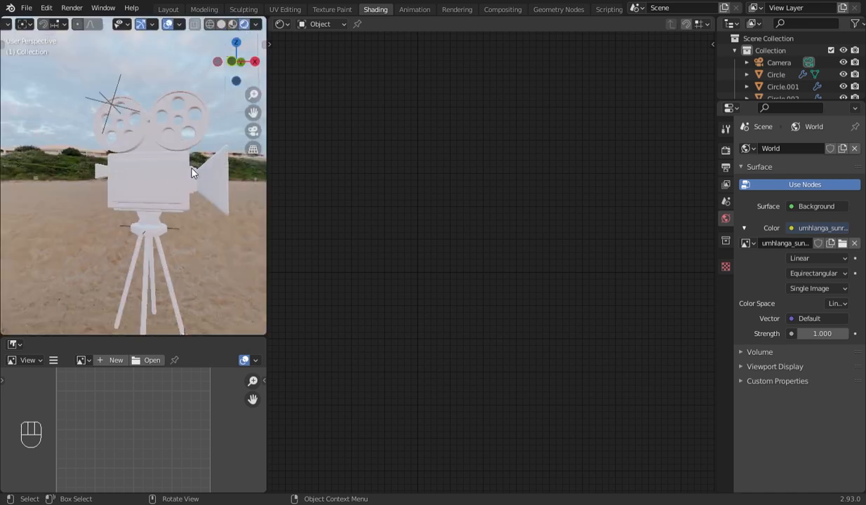
Enable Ambient Occlusion, Bloom and Screen Space Reflections for Eevee, with an Ambient Occlusion distance of 2 m.
left_click(726, 150)
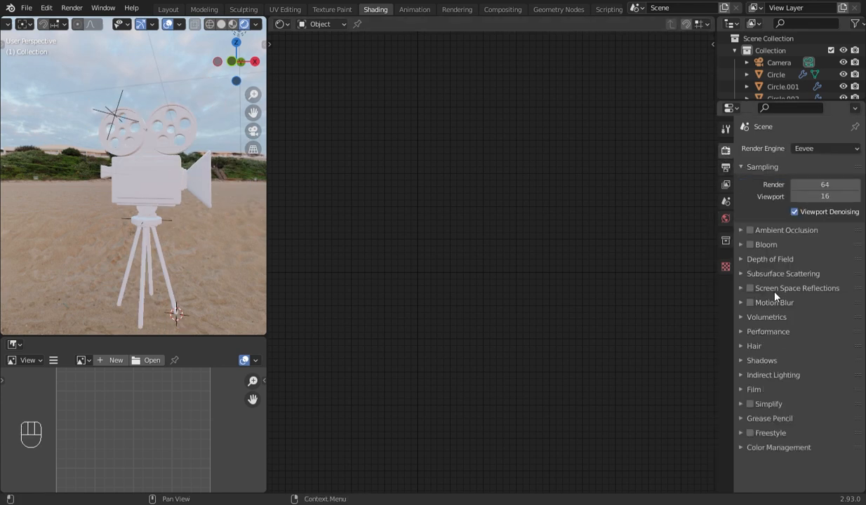
left_click(750, 245)
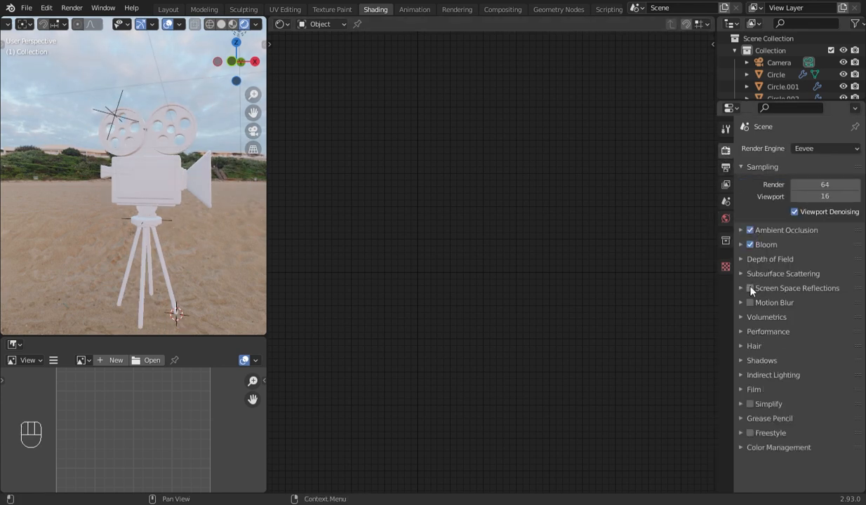
left_click(743, 235)
left_click(815, 248)
key("BackSpace")
type("2")
key("Return")
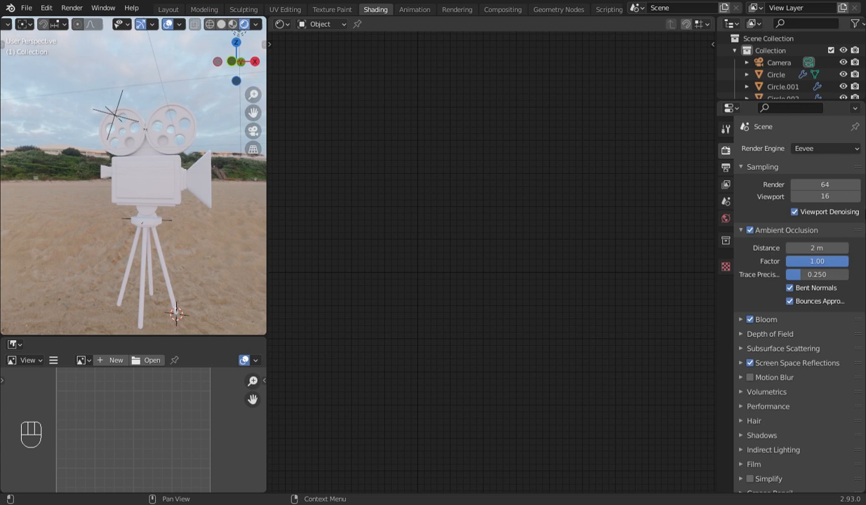
Set the color management view transform to Standard with the Medium Contrast look.
scroll(743, 399, "down", 2)
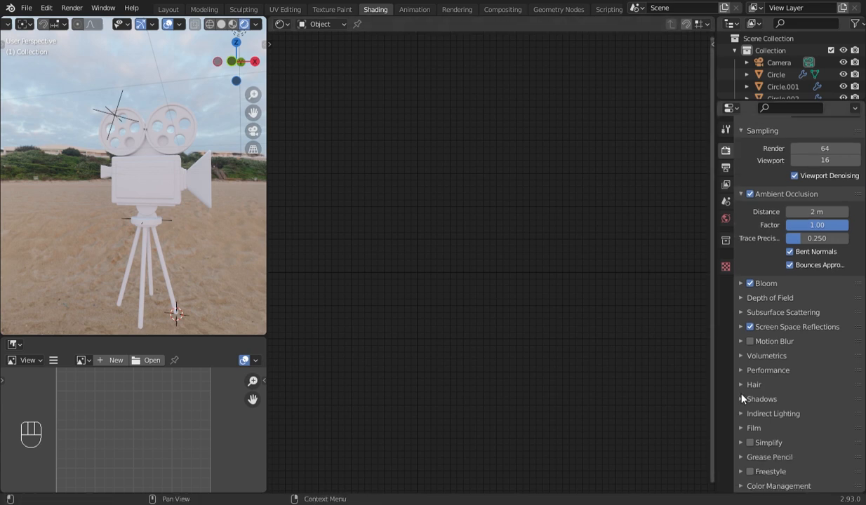
left_click(779, 486)
scroll(793, 449, "down", 6)
left_click(833, 411)
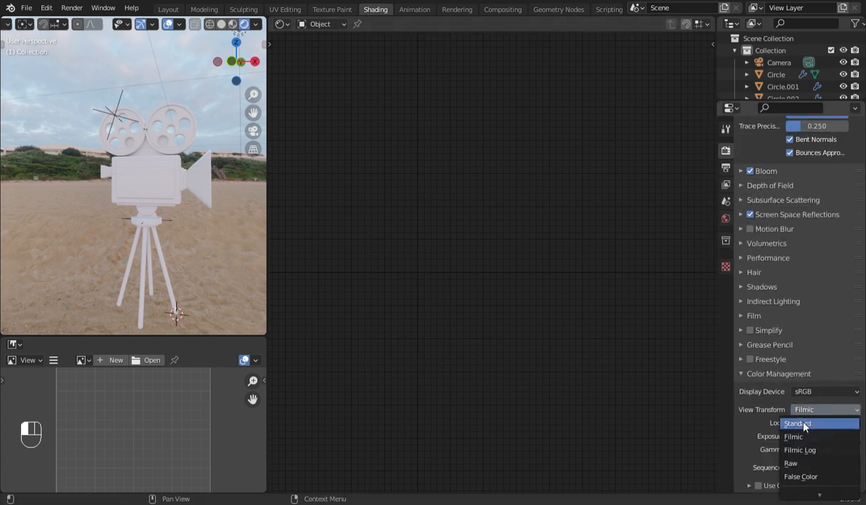
left_click(782, 421)
left_click(822, 421)
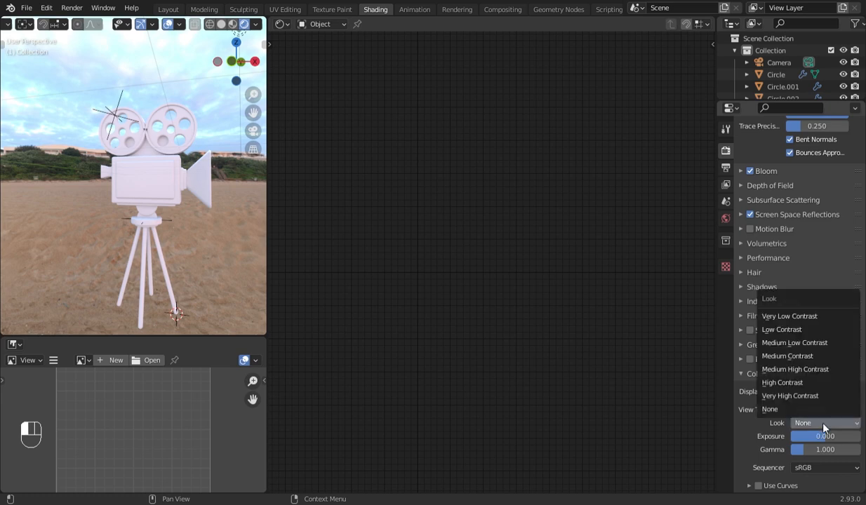
left_click(793, 357)
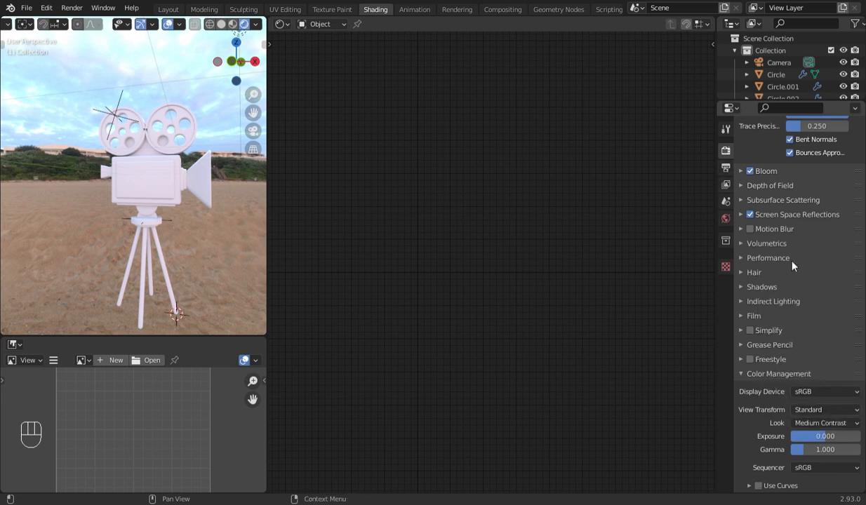
Enable a transparent film background for the Eevee render.
scroll(758, 239, "up", 5)
left_click(726, 167)
scroll(744, 245, "down", 1)
scroll(744, 245, "up", 1)
left_click(725, 150)
scroll(767, 337, "down", 5)
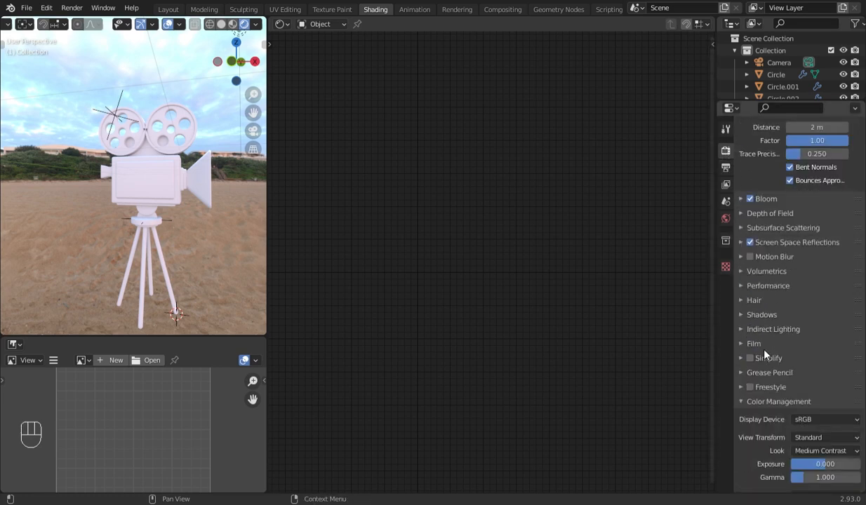
left_click(752, 345)
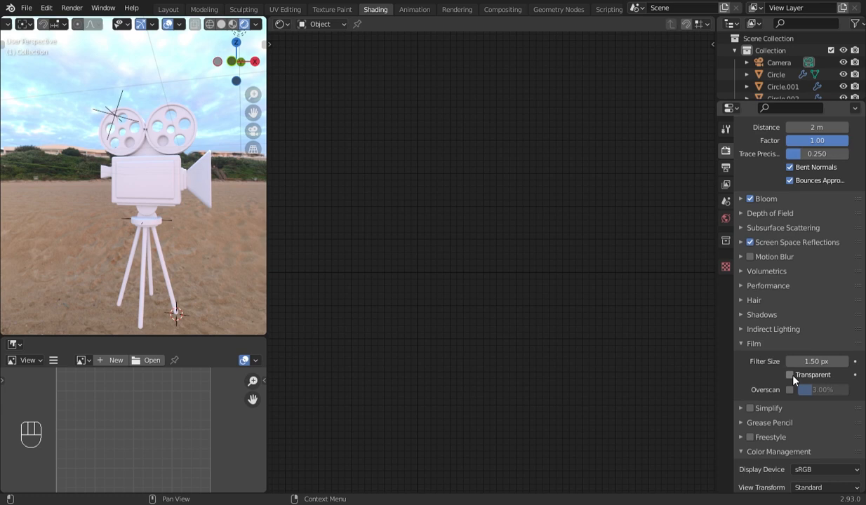
left_click(792, 376)
scroll(765, 274, "up", 5)
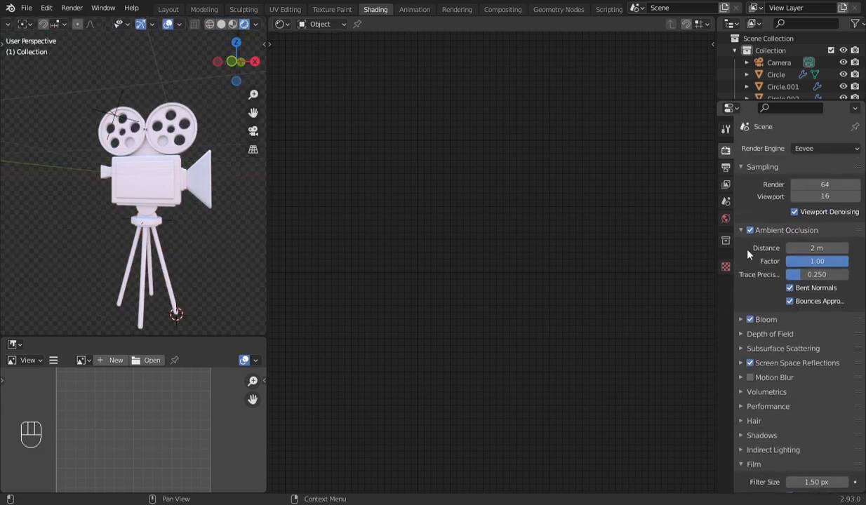
Set the end frame of the output range to 1.
left_click(726, 168)
scroll(777, 239, "down", 1)
scroll(807, 246, "up", 1)
left_click(842, 272)
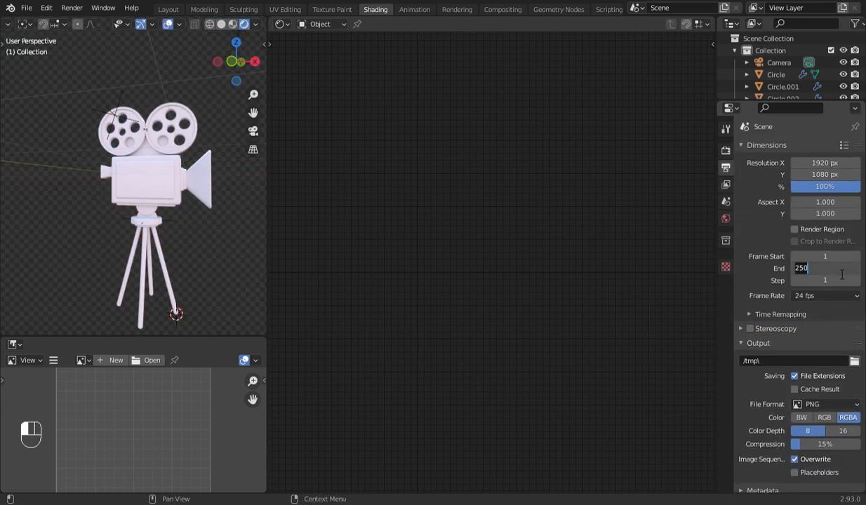
type("1")
key("Return")
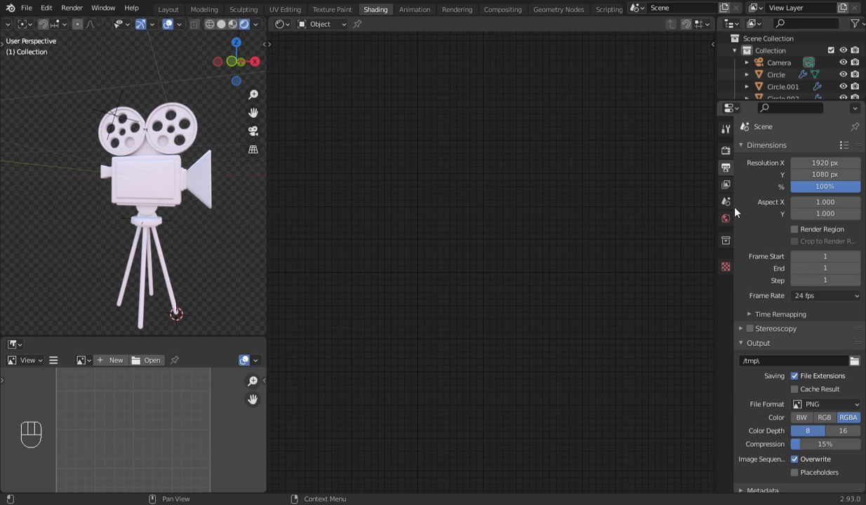
Duplicate the point light in front view and place the copy beside the rear end of the film camera body.
scroll(215, 163, "up", 2)
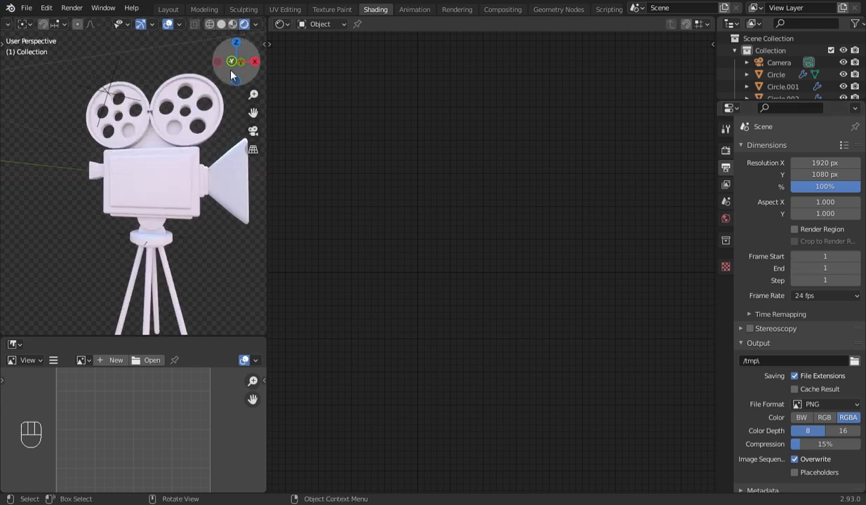
key("KP_1")
scroll(228, 137, "down", 4)
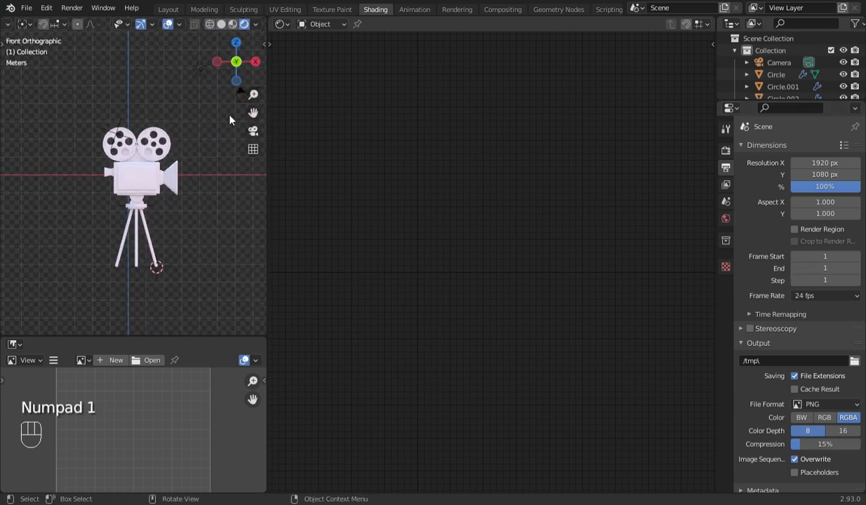
left_click(196, 74)
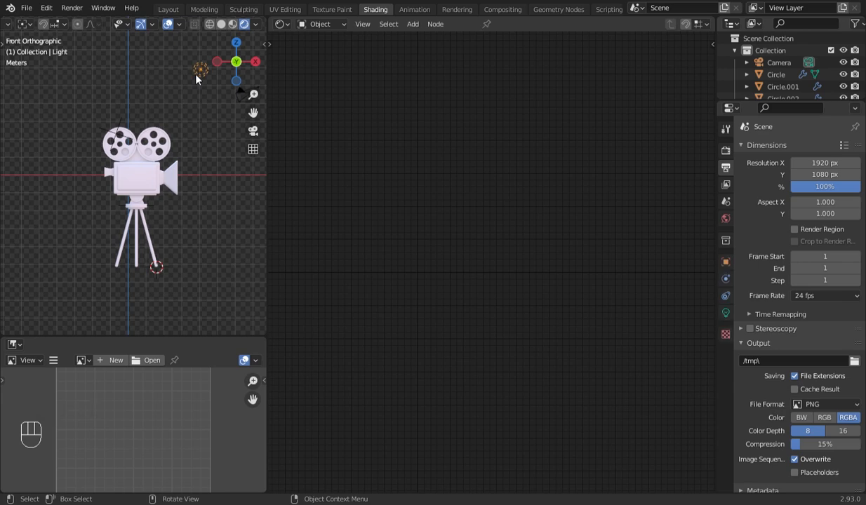
key("shift+d")
left_click(98, 198)
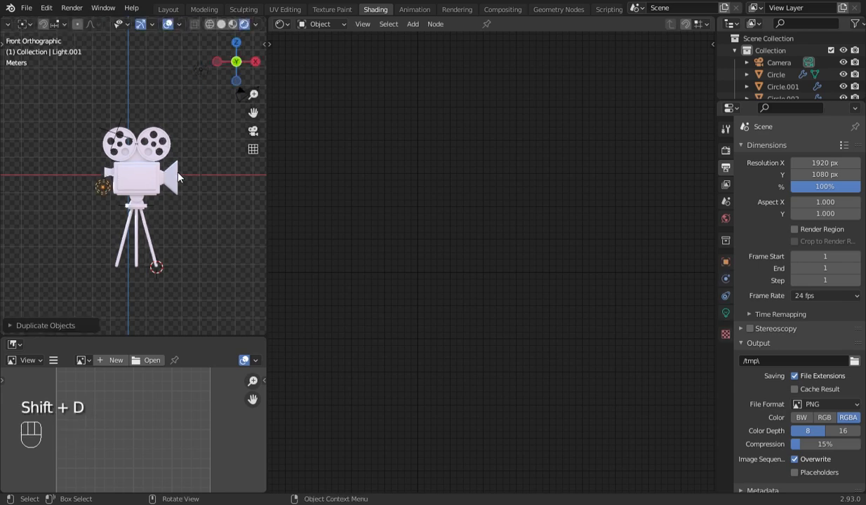
In top view, move the duplicated light along the Y axis to the front side of the model.
key("KP_7")
key("g")
key("y")
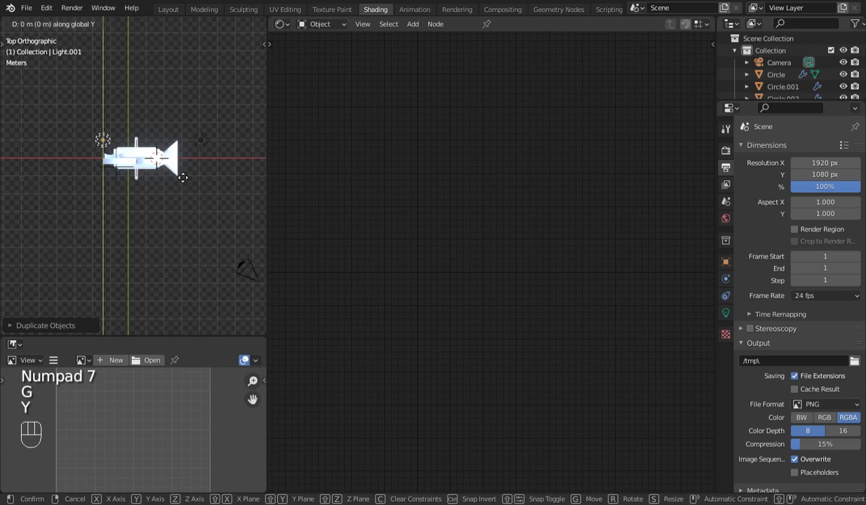
left_click(193, 244)
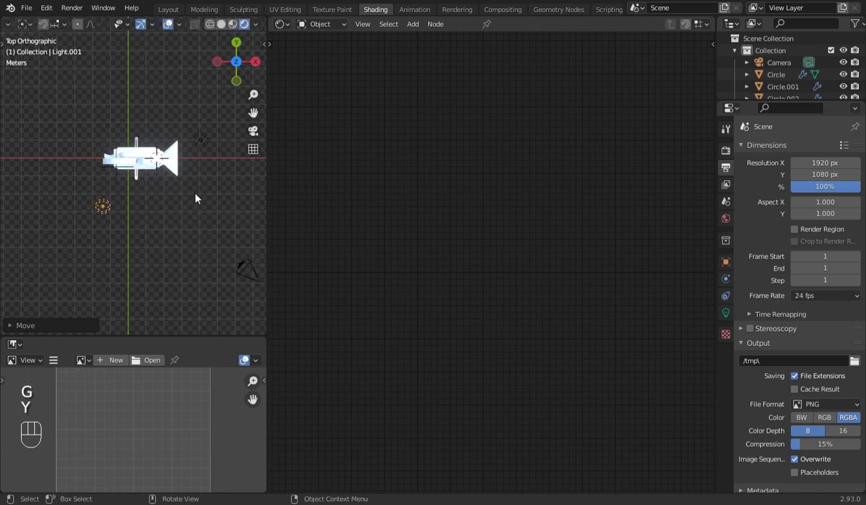
Orbit to an angled view of the whole model and align the scene camera to that view.
key("KP_0")
key("KP_1")
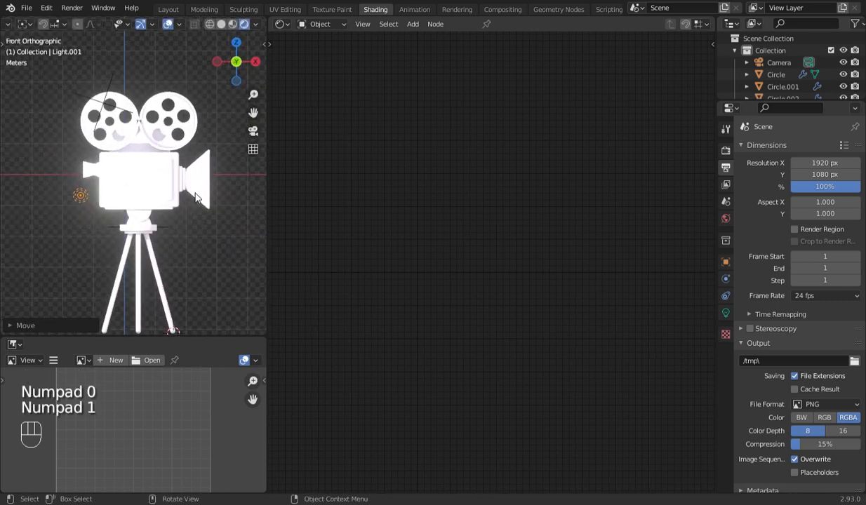
left_click_drag(230, 72, 182, 72)
scroll(177, 177, "up", 2)
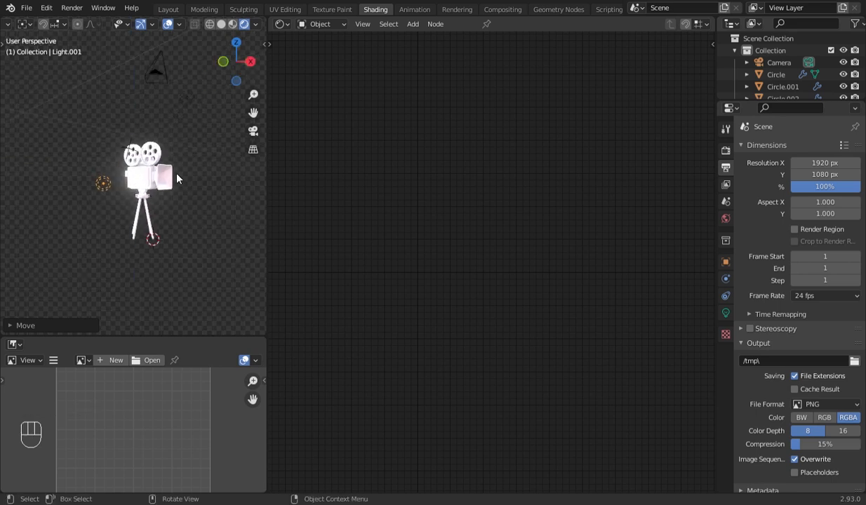
left_click_drag(225, 73, 193, 136)
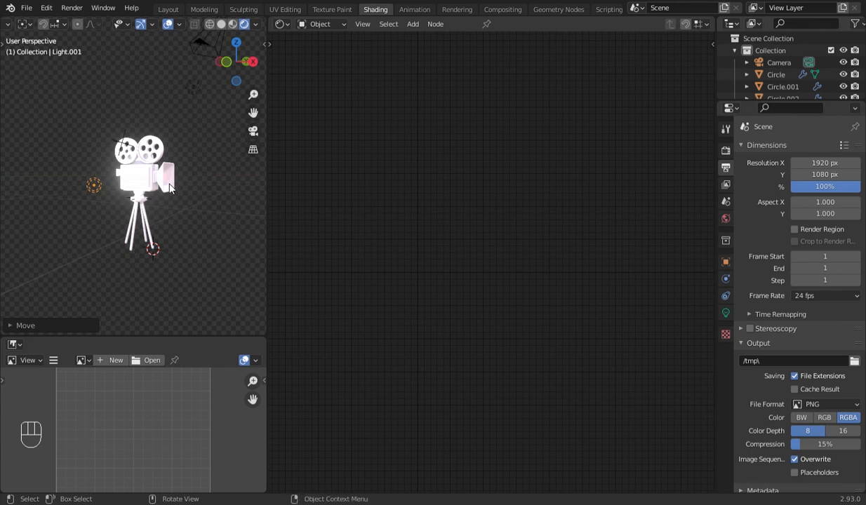
key("ctrl+alt+KP_0")
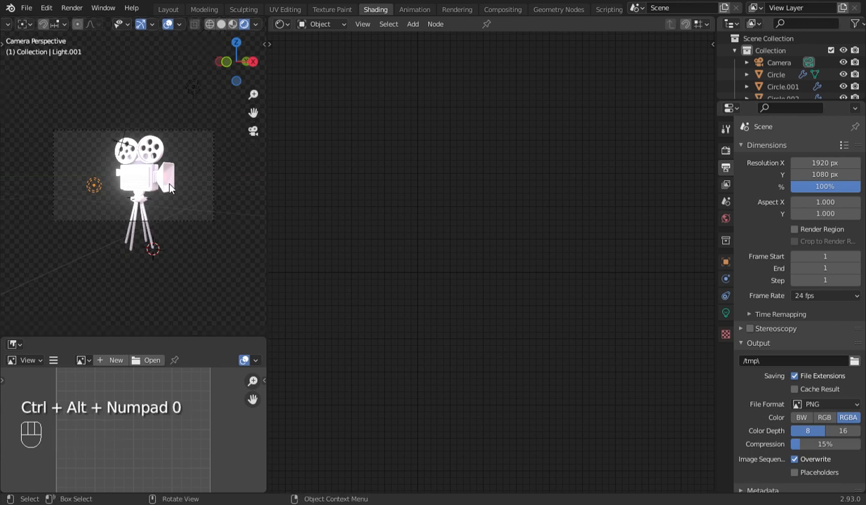
scroll(74, 211, "up", 3)
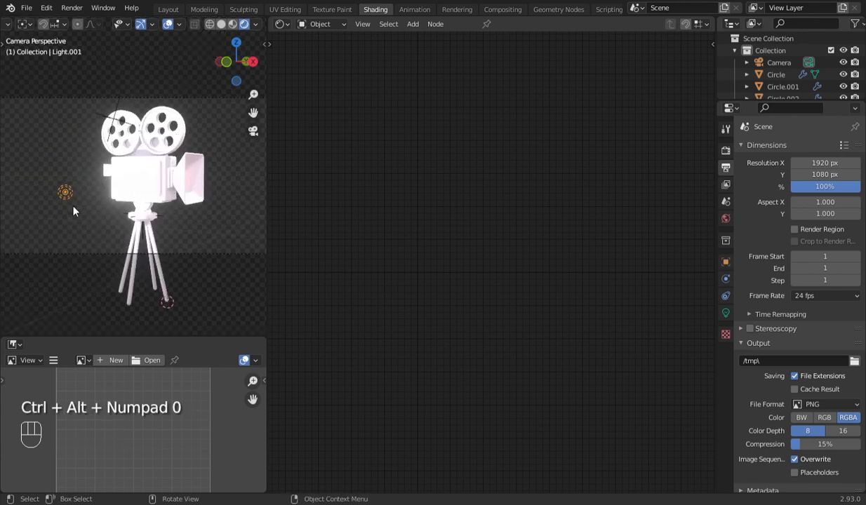
Set the duplicated point light's power to 100 W.
left_click(726, 313)
left_click(827, 229)
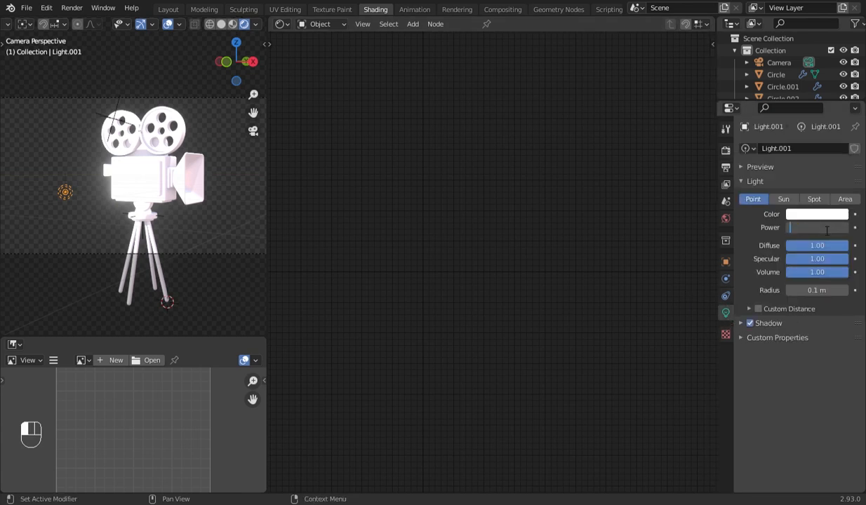
type("100")
key("Return")
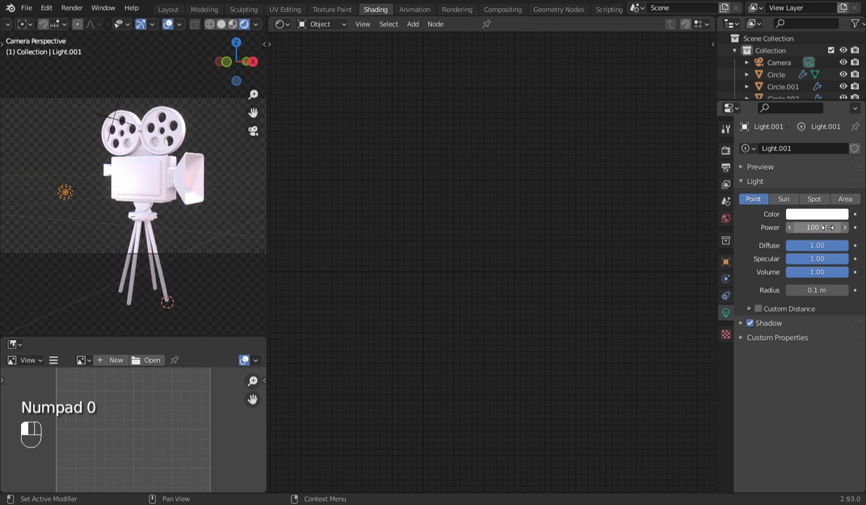
Raise the duplicated light about 3 m along the Z axis and increase its radius to 1.27 m.
scroll(214, 228, "down", 4)
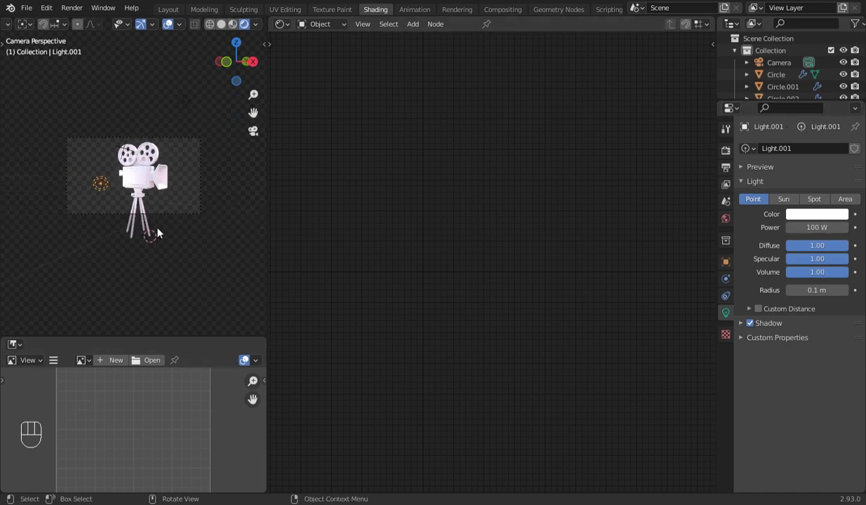
key("g")
key("z")
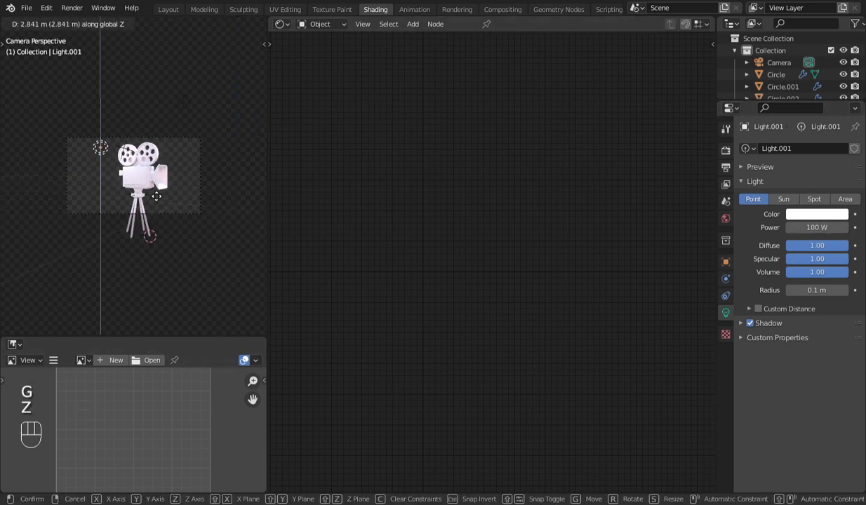
left_click(155, 192)
left_click_drag(813, 290, 857, 290)
scroll(162, 187, "up", 4)
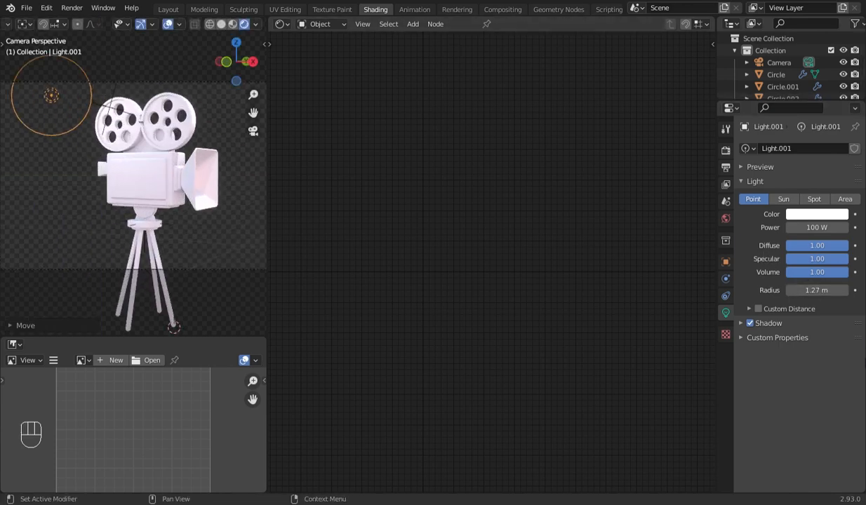
Enable Contact Shadows for the duplicated light with its Shadow option on.
left_click(750, 309)
left_click(750, 309)
left_click(757, 309)
left_click(750, 324)
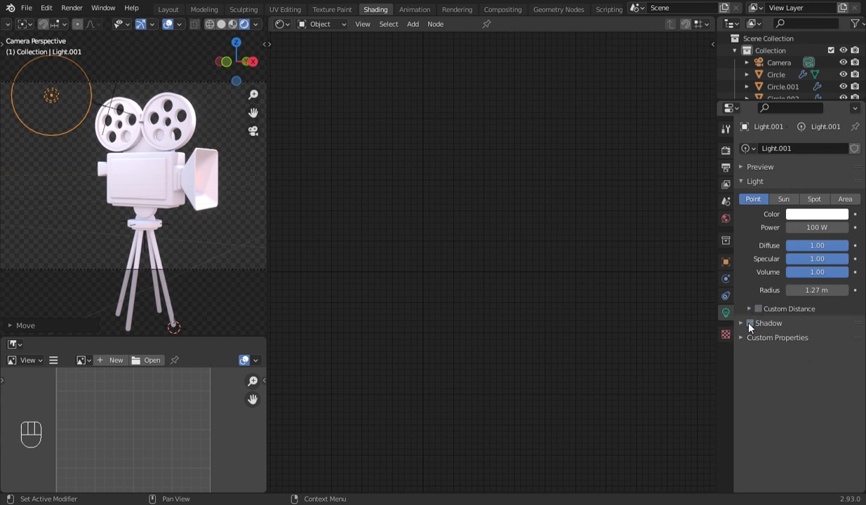
left_click(744, 324)
left_click(749, 373)
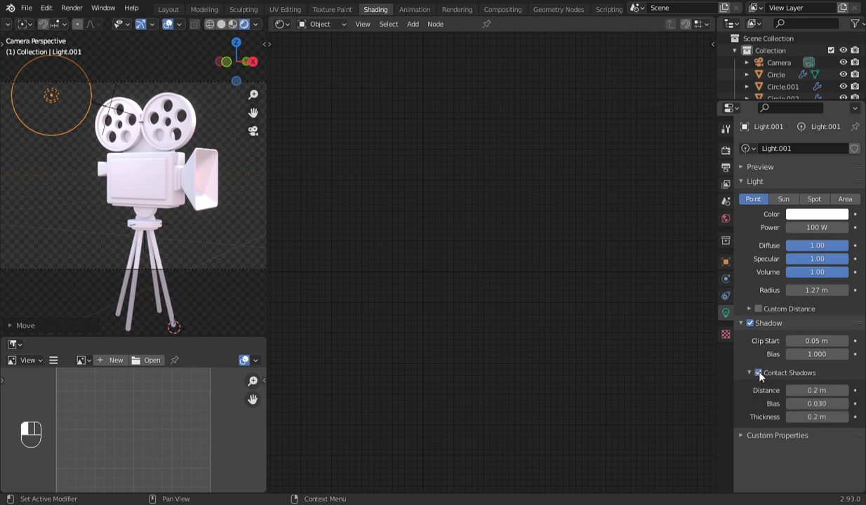
Select the original light and check its shadow settings.
scroll(179, 167, "down", 3)
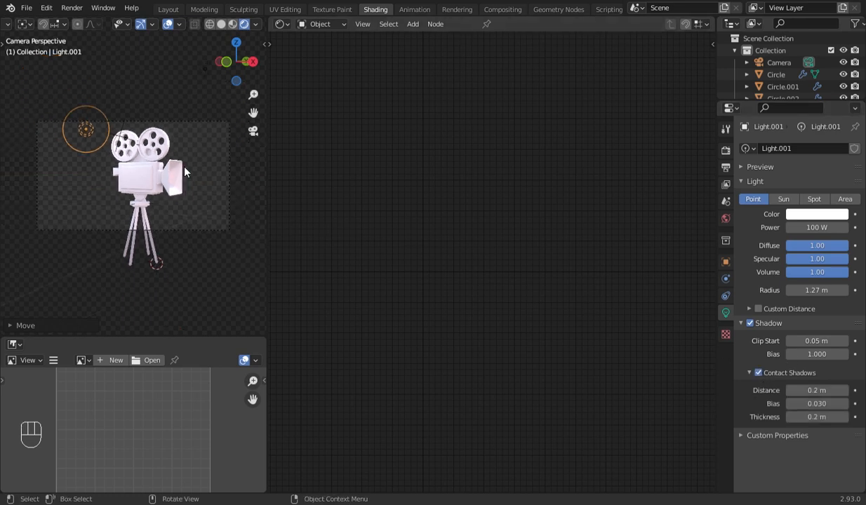
left_click(202, 78)
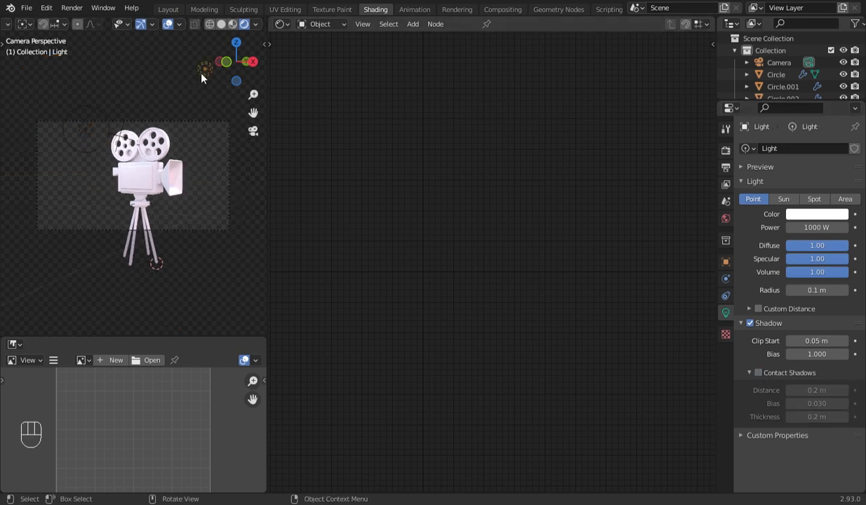
left_click(765, 374)
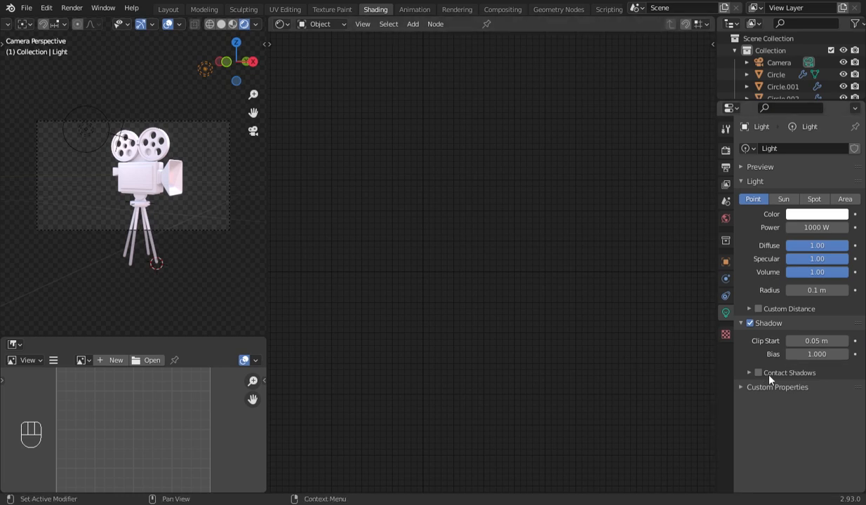
Select the scene camera and set the Eevee render samples to 32.
left_click(229, 165)
left_click(725, 149)
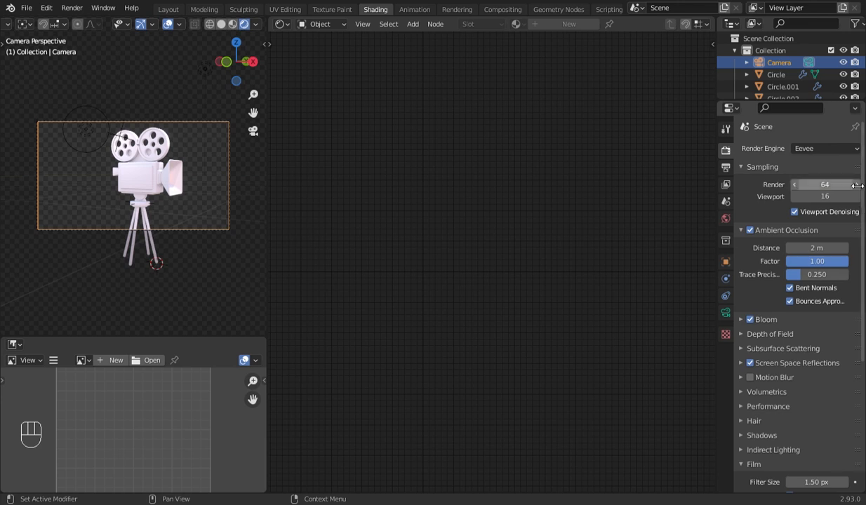
left_click(830, 187)
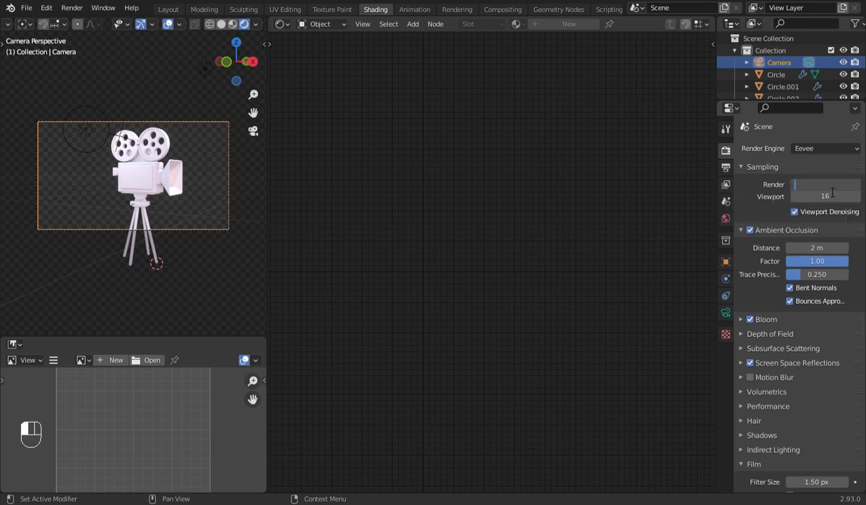
key("Return")
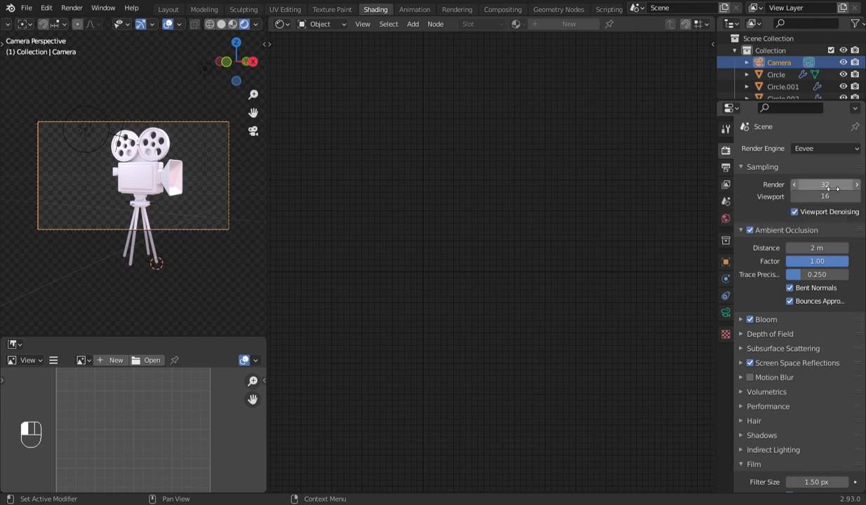
Set the scene's output resolution to 2000 px by 2000 px.
left_click(726, 167)
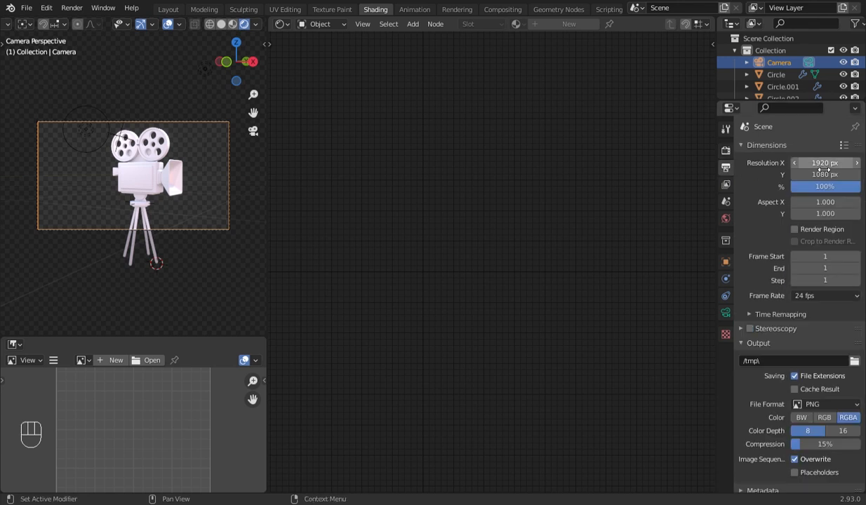
left_click(824, 164)
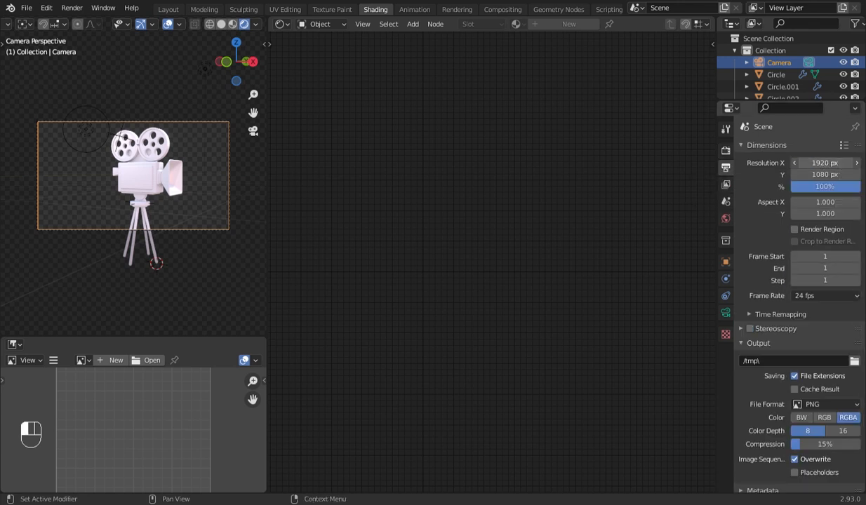
type("2000")
key("Return")
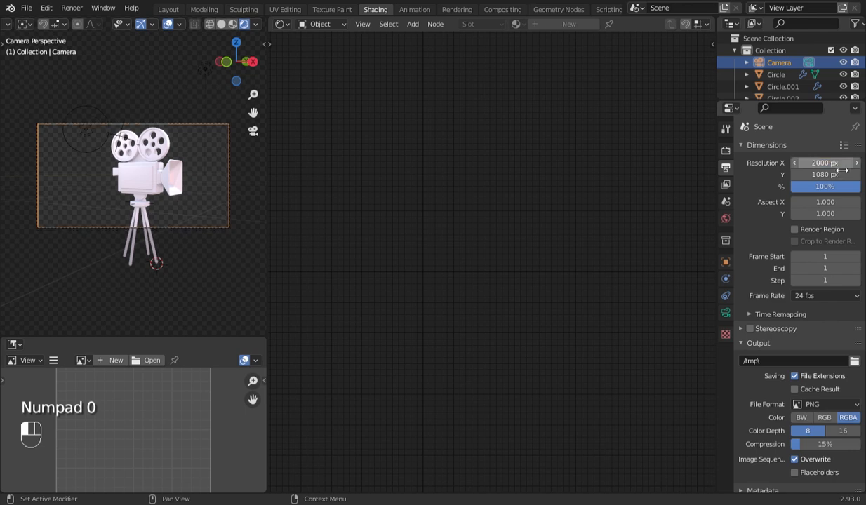
left_click(836, 175)
type("2000")
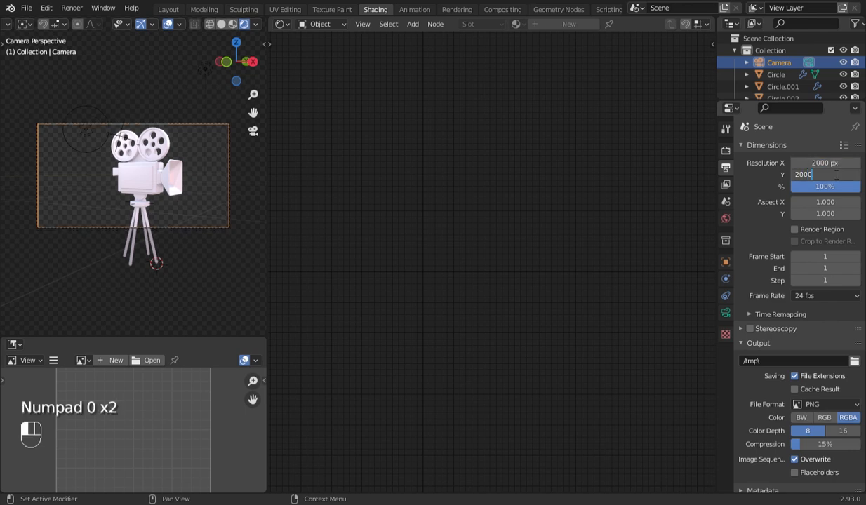
key("Return")
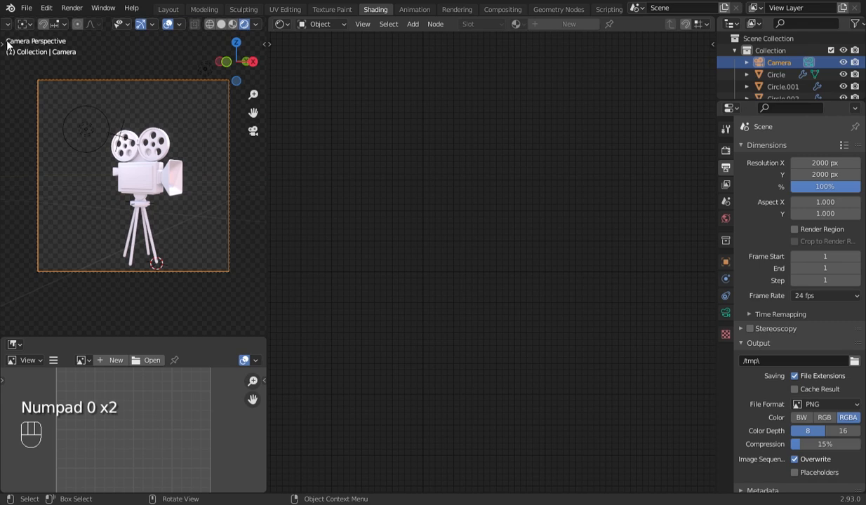
Shift the scene camera to reframe the model in the square frame and rotate it about 20° around the view axis.
key("g")
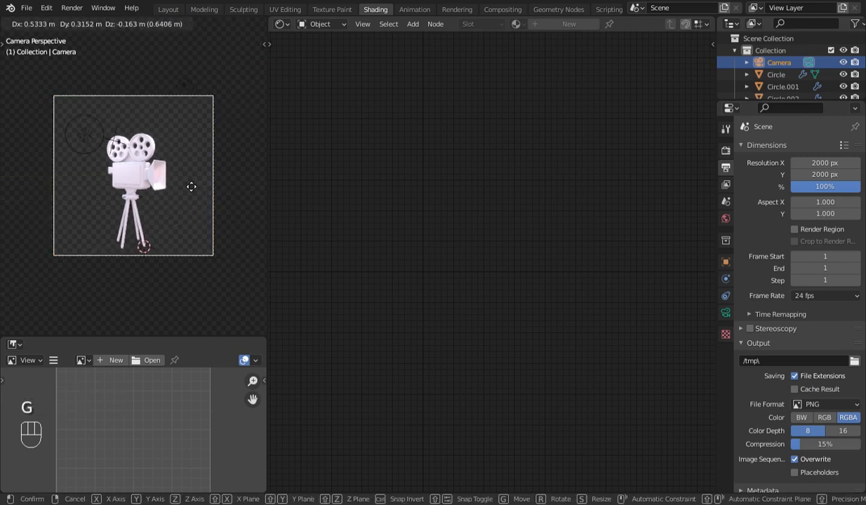
left_click(189, 202)
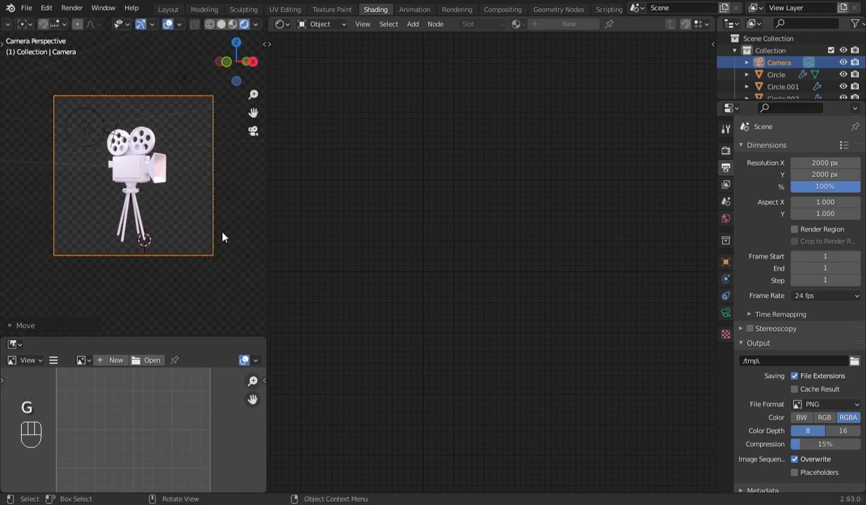
key("r")
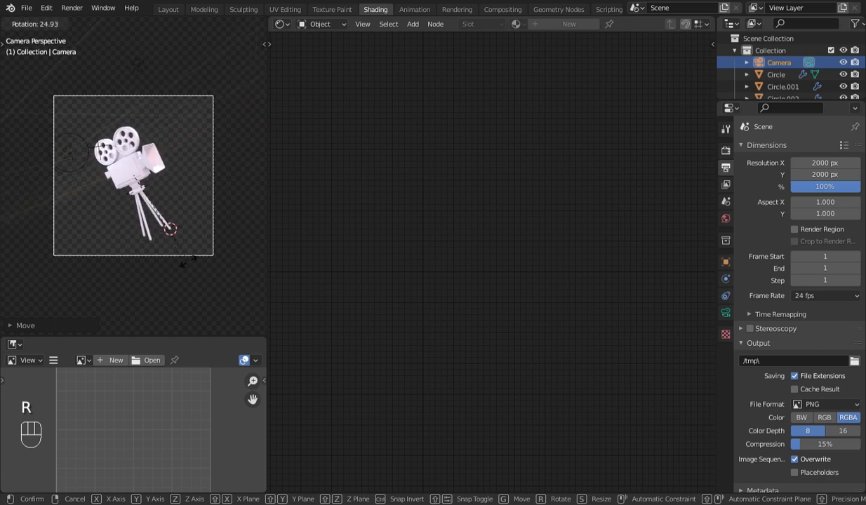
left_click(188, 247)
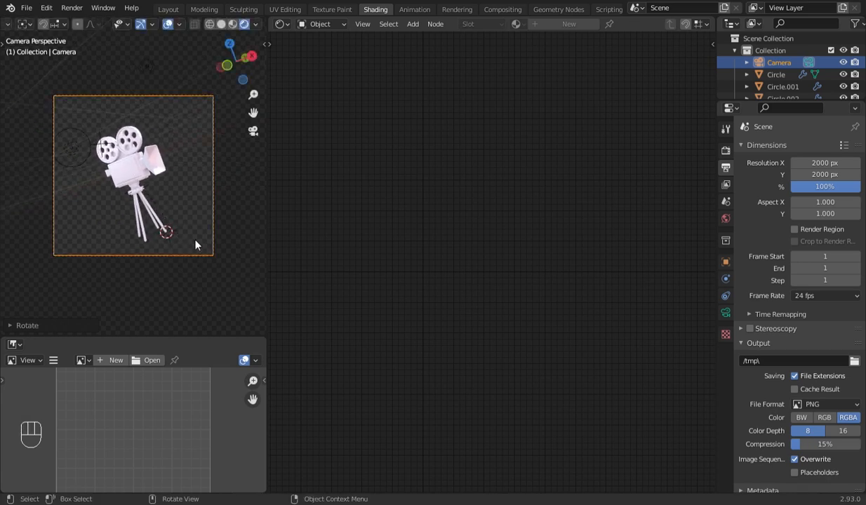
right_click(181, 242)
left_click(179, 249)
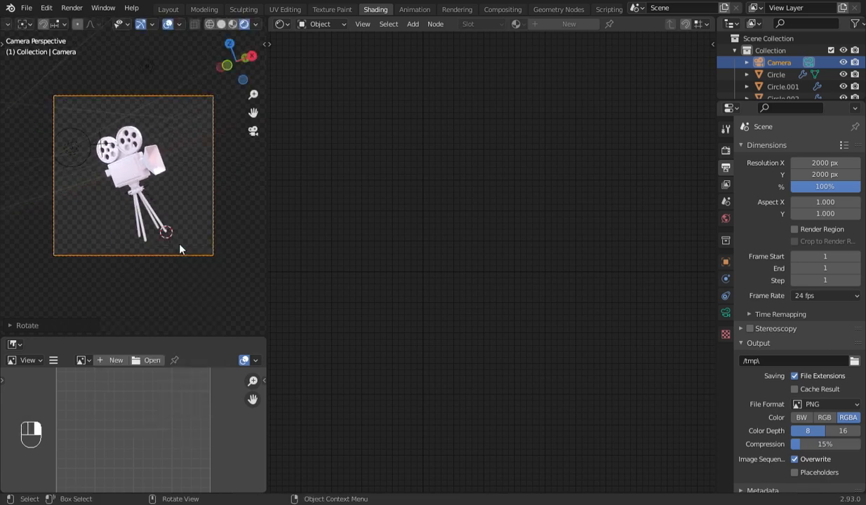
left_click(263, 253)
Move the scene camera about 0.51 m, mostly downward, to centre the tilted film camera vertically in the frame.
key("g")
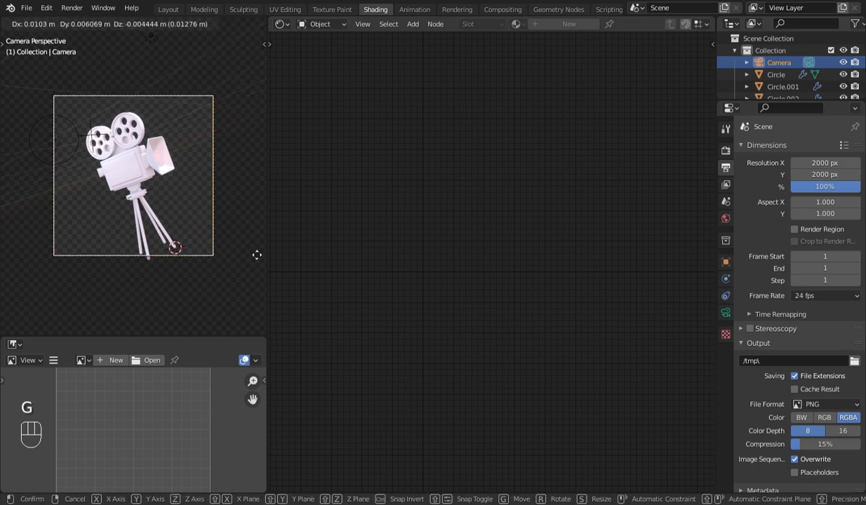
key("Down")
key("Down")
key("Down")
key("Down")
key("Down")
key("Down")
key("Down")
key("Down")
key("Down")
key("Down")
key("Down")
key("Down")
key("Down")
key("Down")
key("Down")
key("Down")
key("Down")
key("Down")
key("Down")
key("Down")
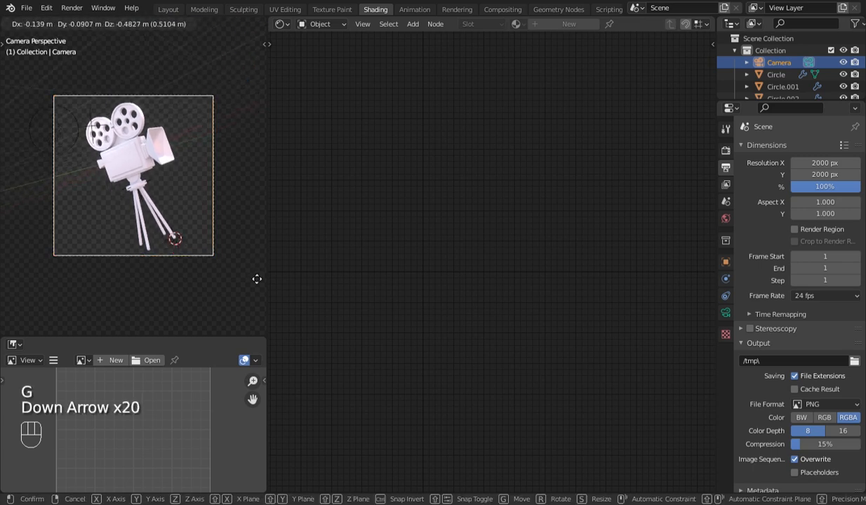
left_click(257, 279)
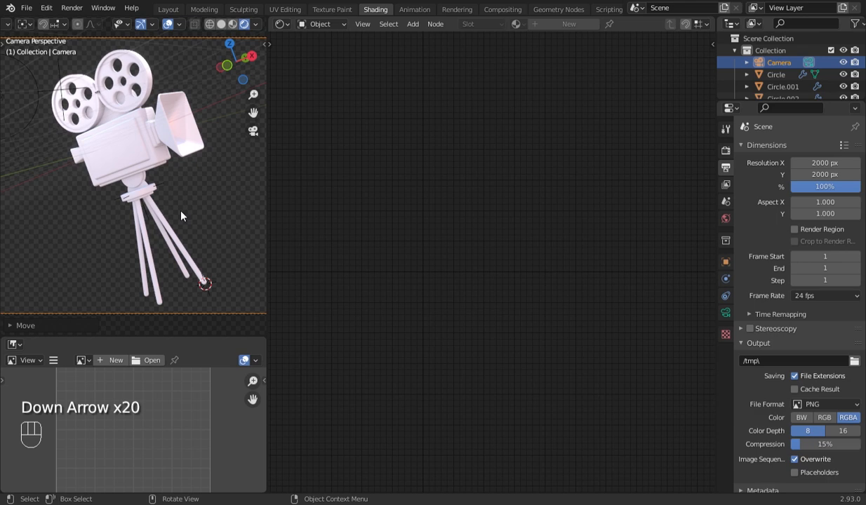
scroll(181, 212, "up", 2)
scroll(181, 212, "down", 3)
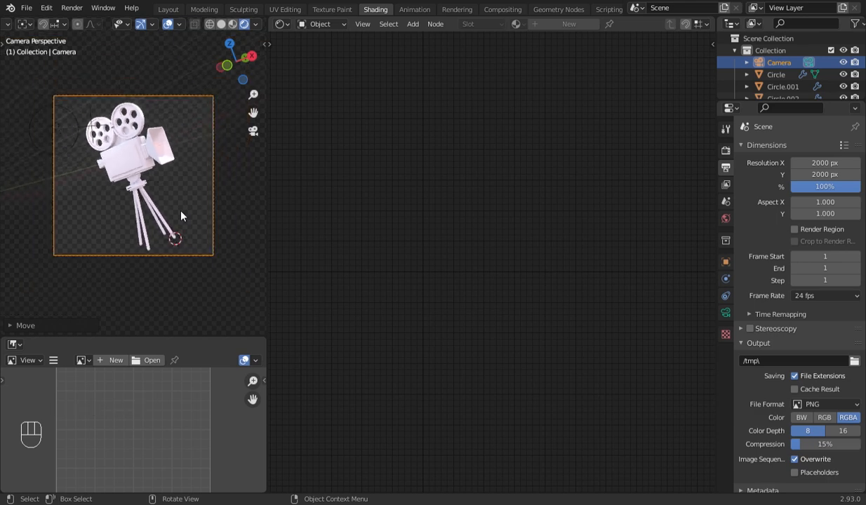
Reduce the tilt of the scene camera by setting its Y rotation to 12.4°.
scroll(169, 200, "up", 3)
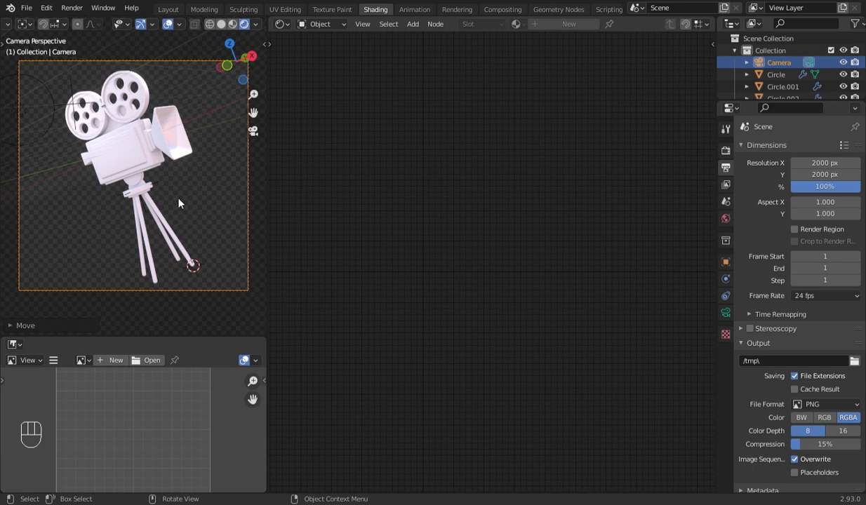
key("ctrl")
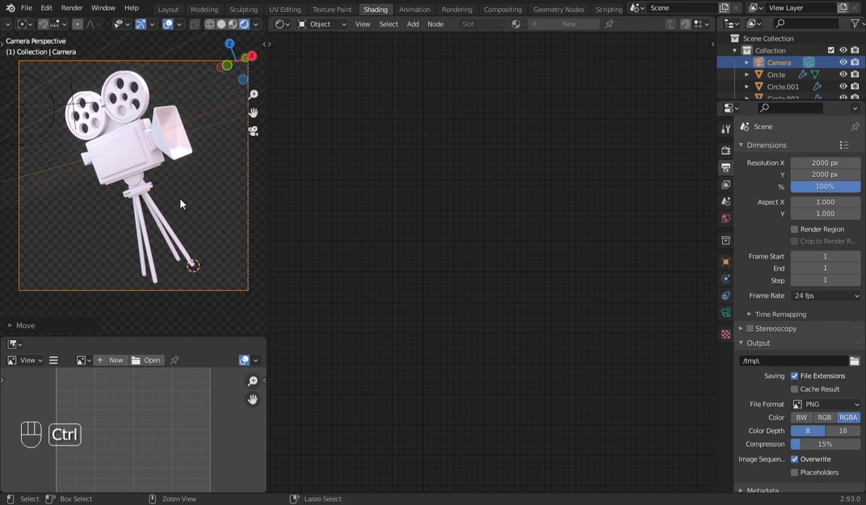
scroll(181, 204, "down", 3)
left_click(726, 263)
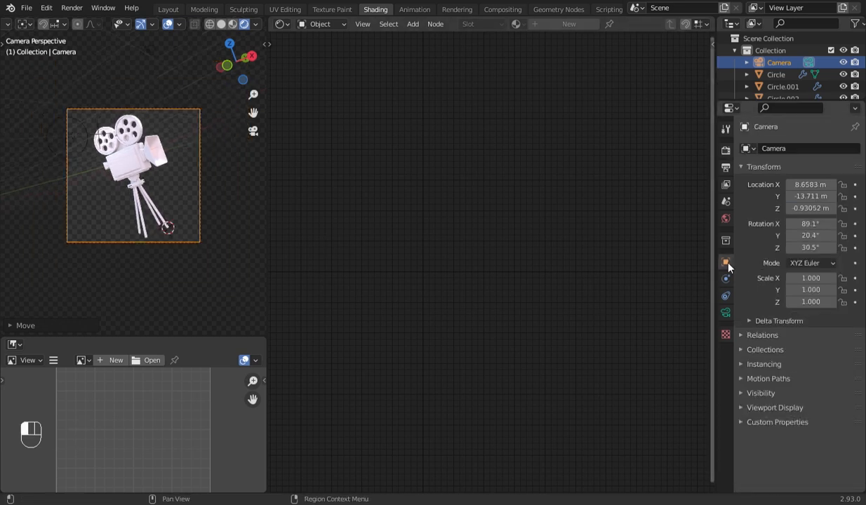
mouse_move(807, 235)
left_mouse_down("shift")
mouse_move(816, 235)
mouse_move(793, 235)
left_mouse_up("shift")
scroll(229, 207, "up", 3)
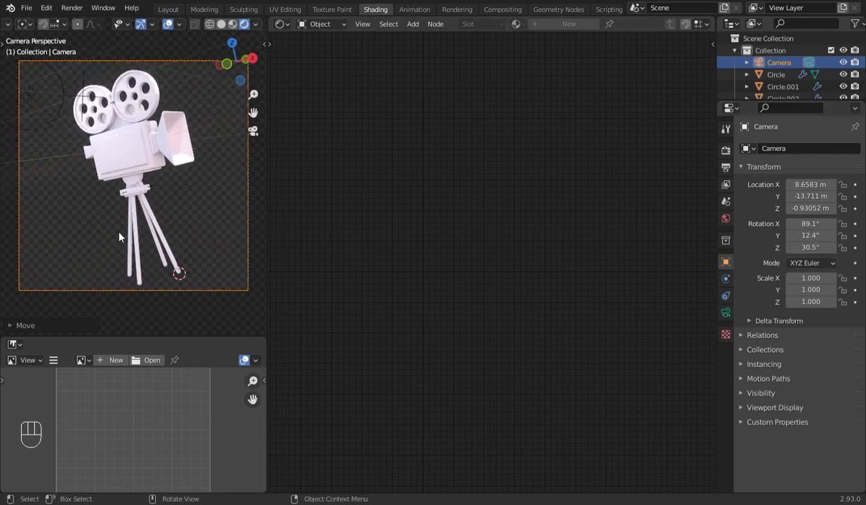
scroll(146, 221, "down", 1)
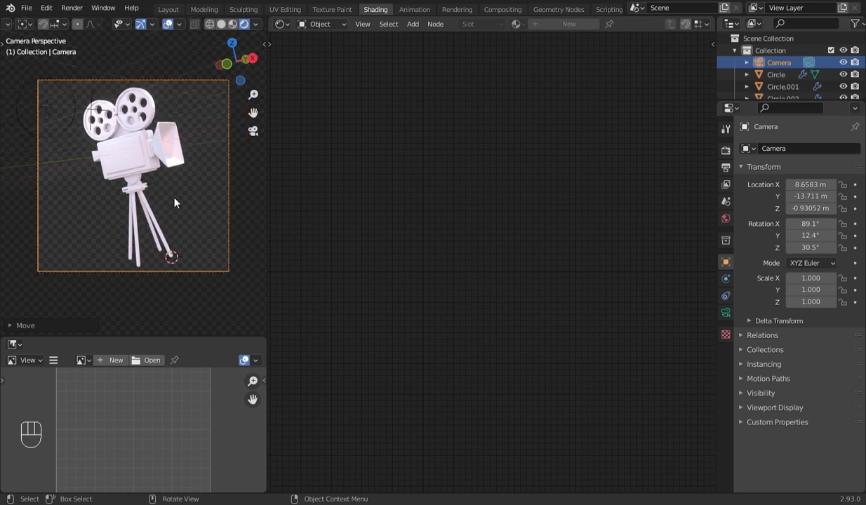
Try a different focal length for the scene camera and undo the change.
right_click(186, 201)
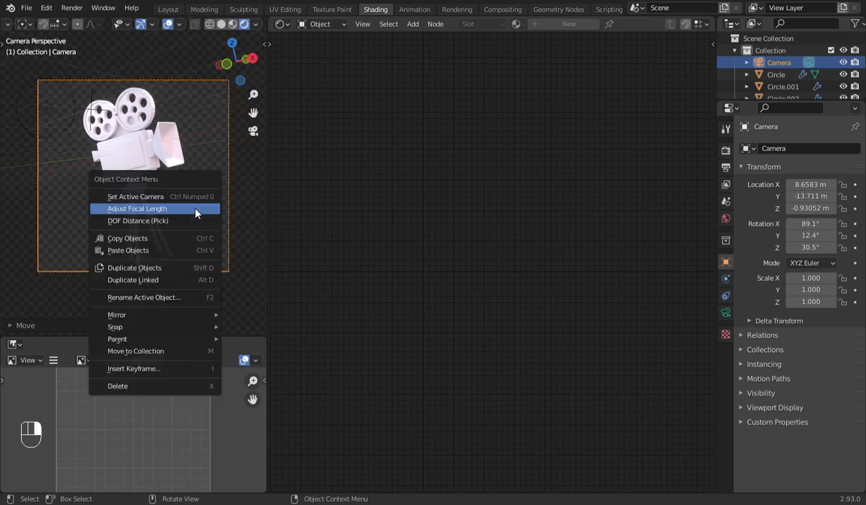
left_click(188, 200)
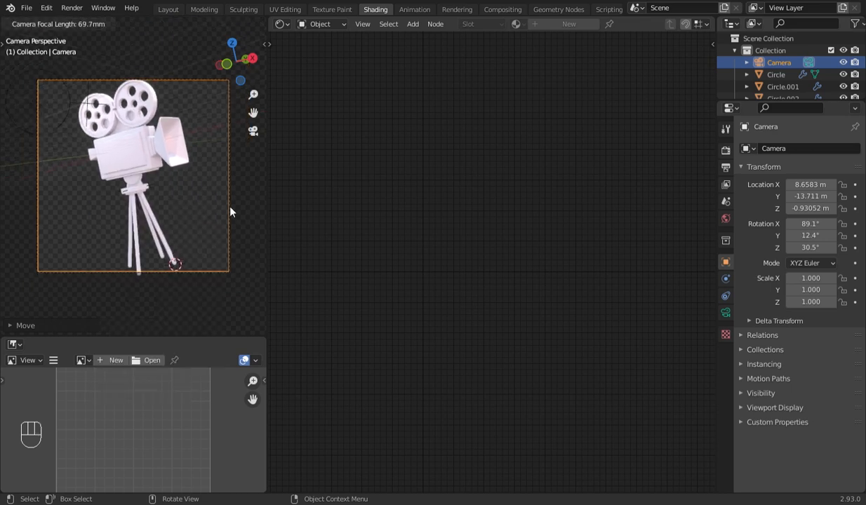
left_click(153, 202)
key("ctrl+z")
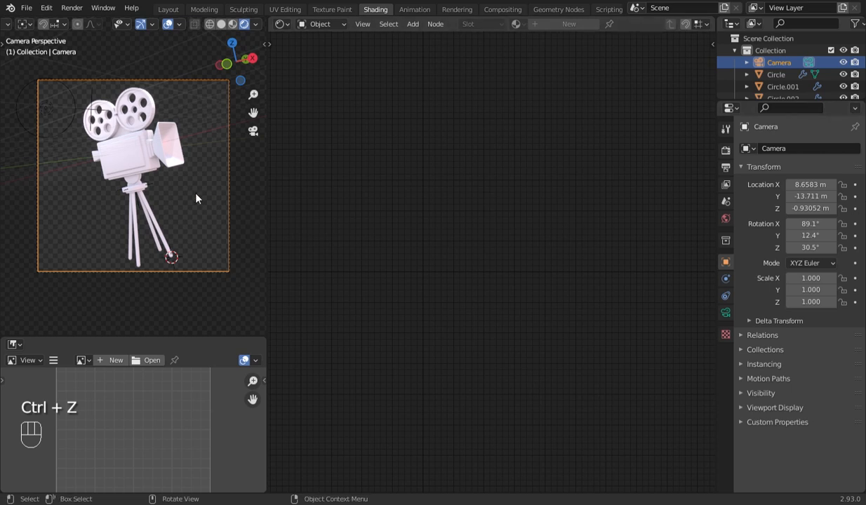
left_click(160, 145)
scroll(189, 118, "up", 2)
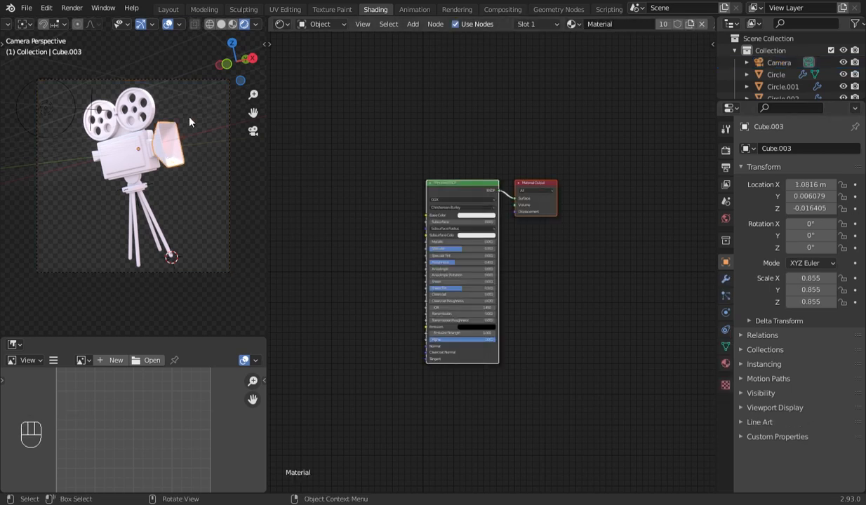
scroll(184, 121, "down", 2)
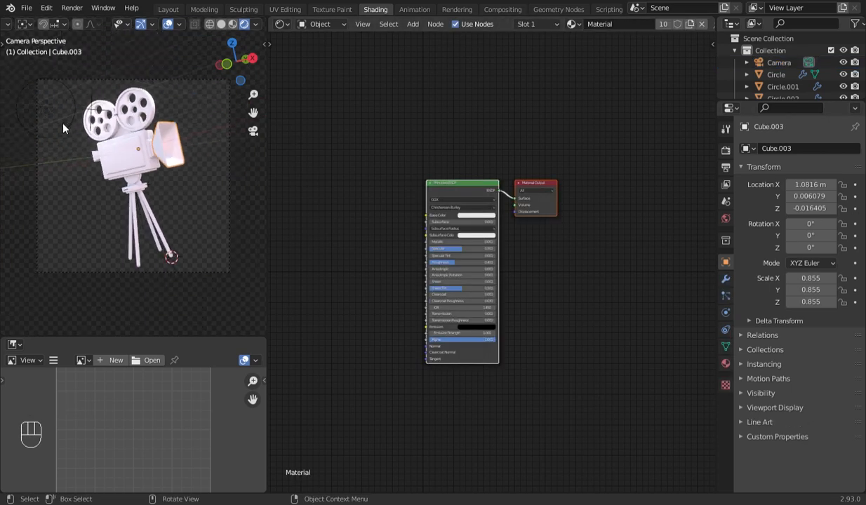
Set the duplicated point light's power to 500 W and turn off Bloom in the Eevee render settings.
left_click(63, 125)
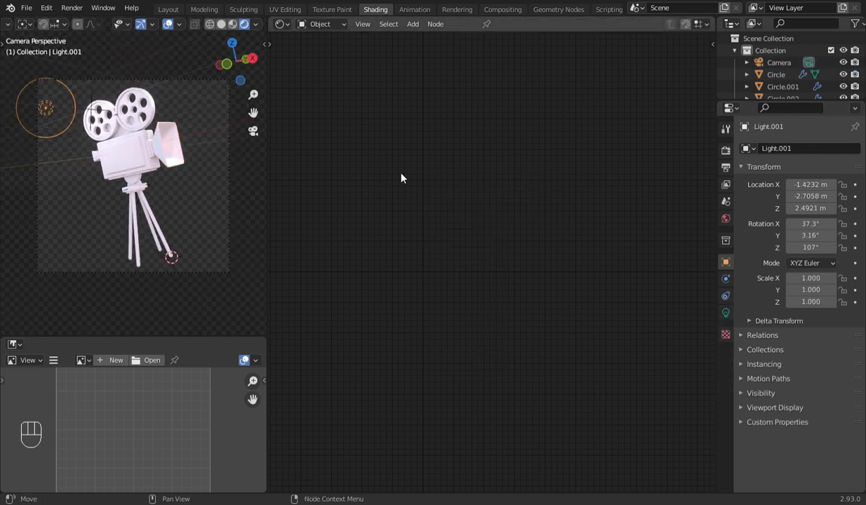
left_click(726, 313)
left_click(819, 229)
type("500")
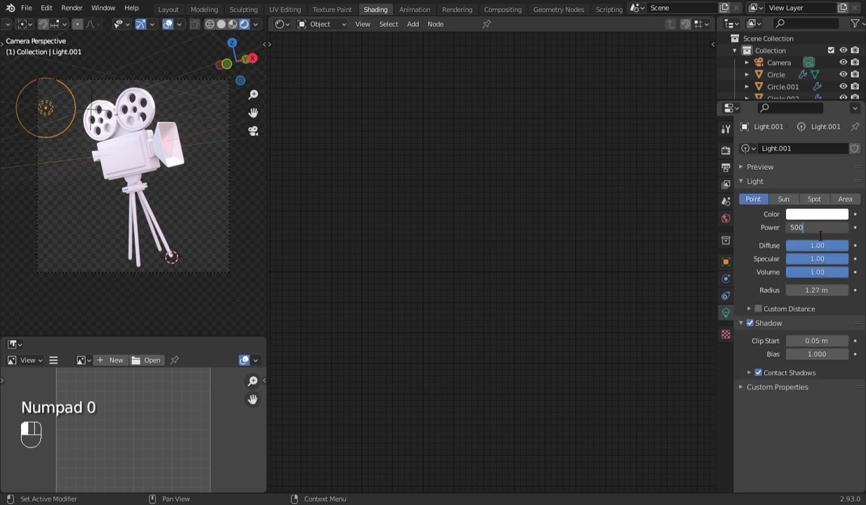
key("Return")
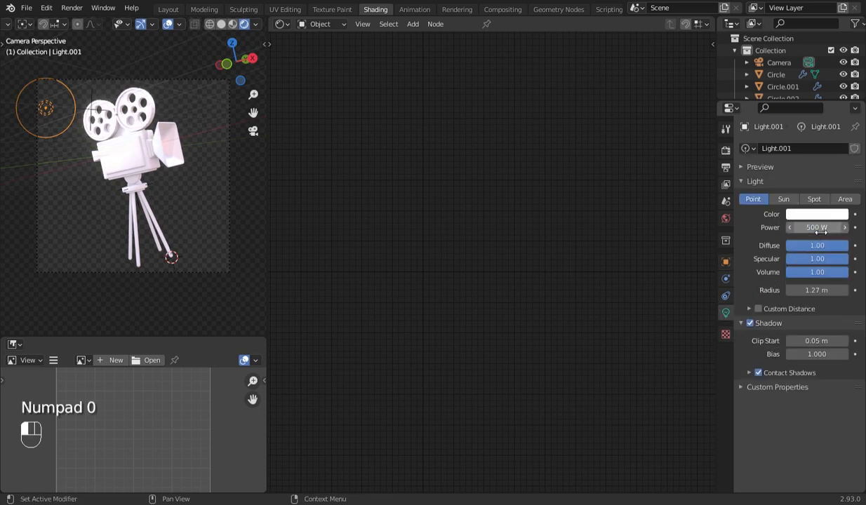
left_click(726, 150)
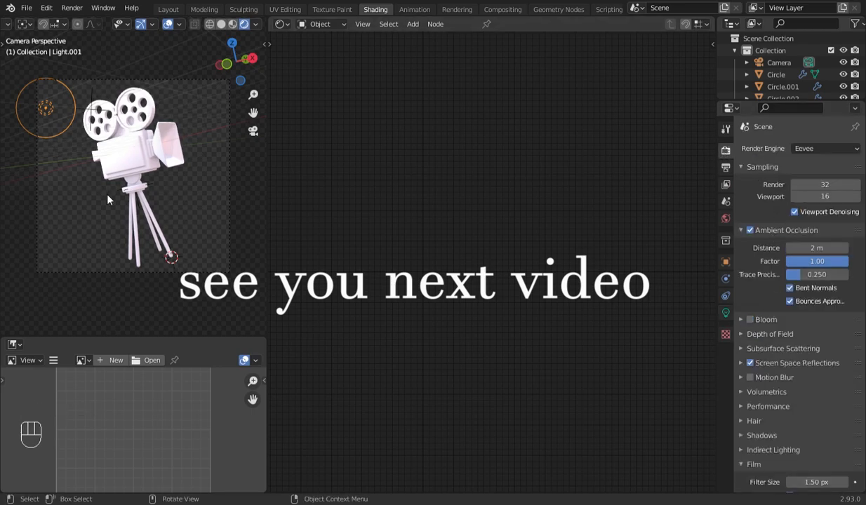